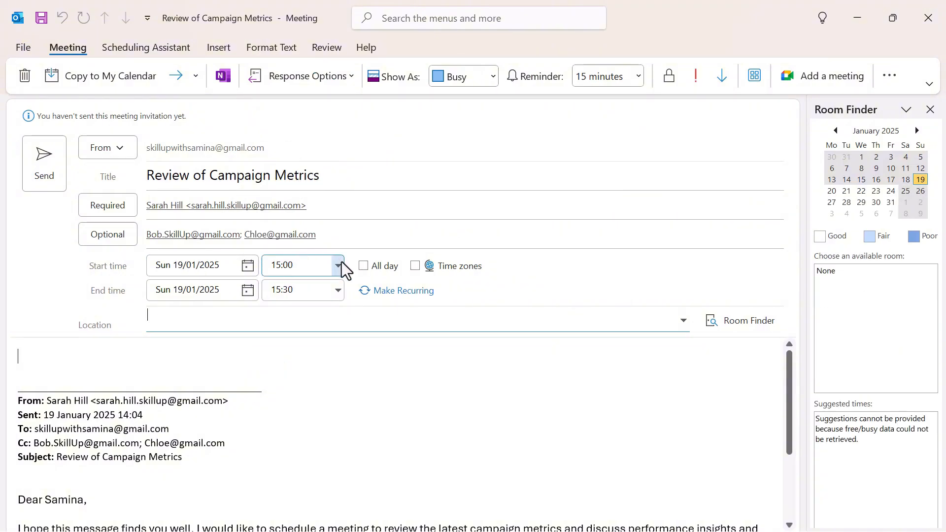
# Step: Replace the meeting's start date with the natural-language phrase "next tuesday"
pyautogui.click(227, 267)
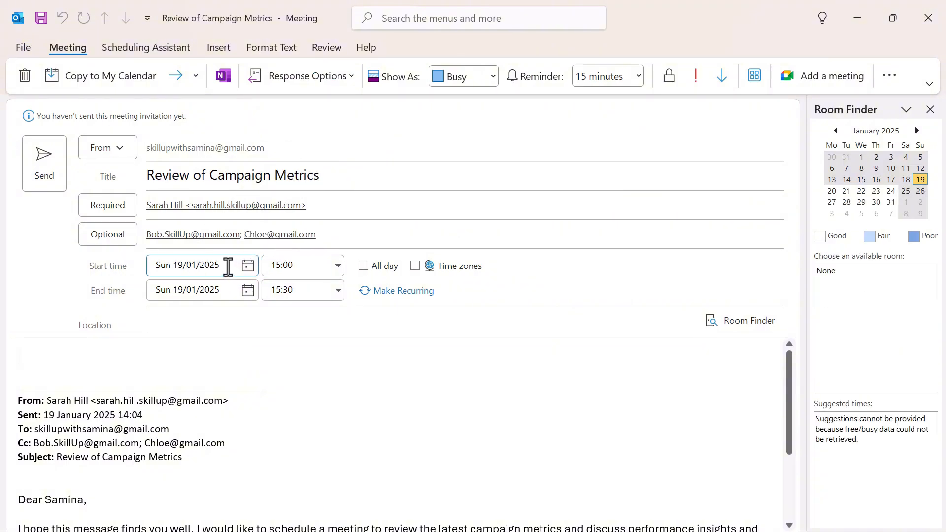
pyautogui.press('BackSpace')
pyautogui.press('BackSpace')
pyautogui.press('BackSpace')
pyautogui.press('BackSpace')
pyautogui.press('BackSpace')
pyautogui.press('BackSpace')
pyautogui.press('BackSpace')
pyautogui.press('BackSpace')
pyautogui.press('BackSpace')
pyautogui.press('BackSpace')
pyautogui.press('BackSpace')
pyautogui.press('BackSpace')
pyautogui.press('BackSpace')
pyautogui.press('BackSpace')
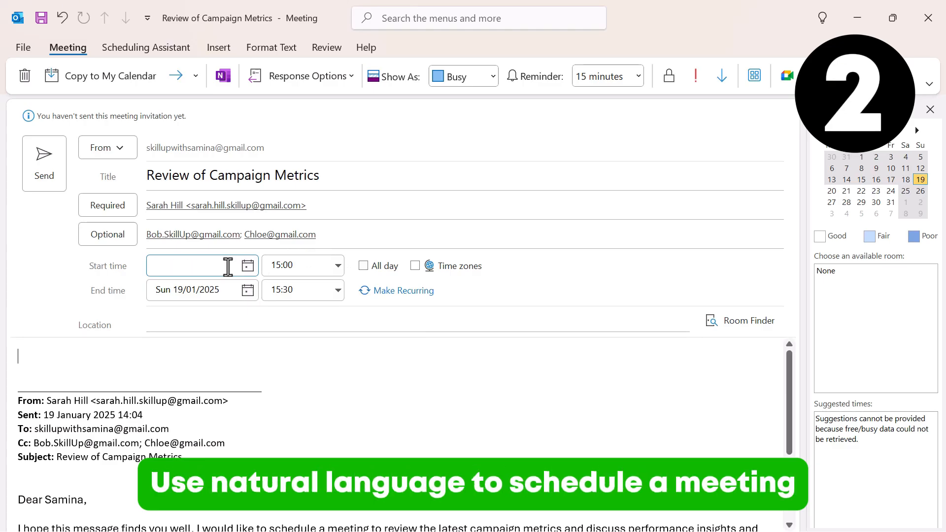
pyautogui.write('next tue')
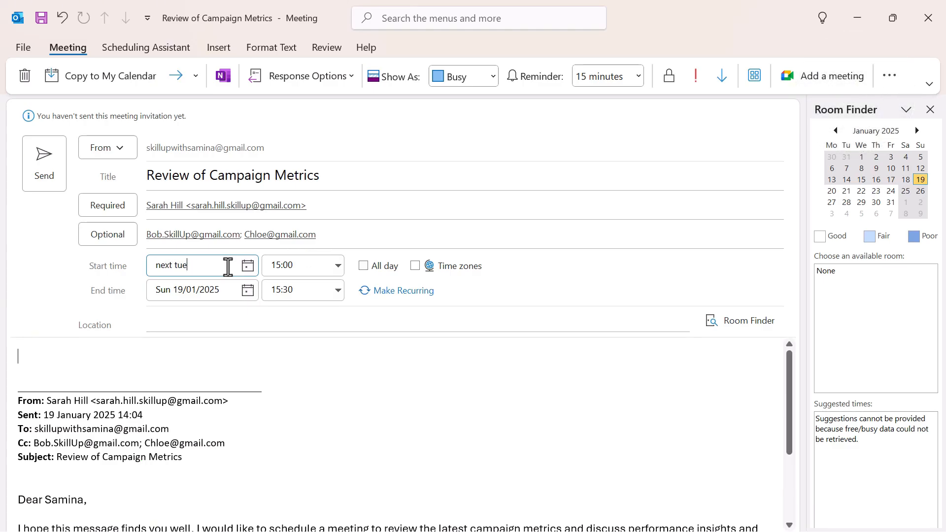
pyautogui.write('sday')
pyautogui.press('Return')
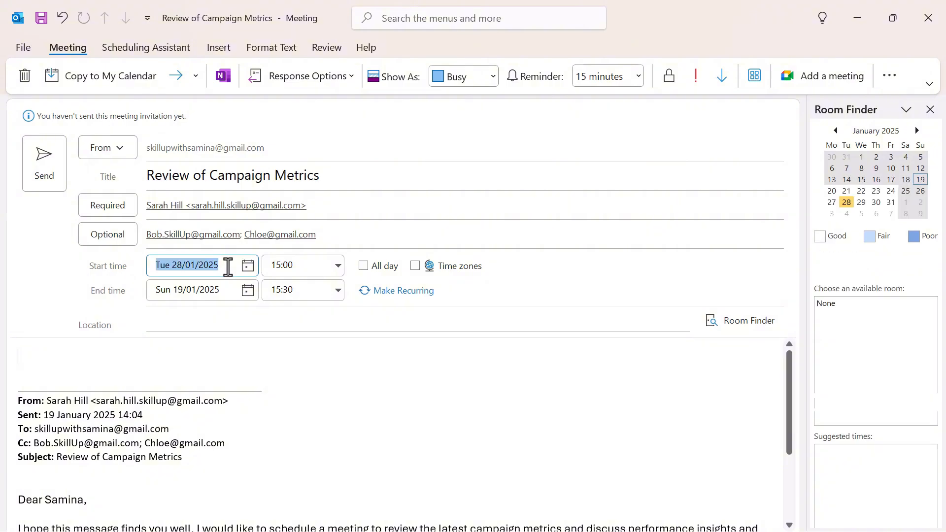
pyautogui.press('Tab')
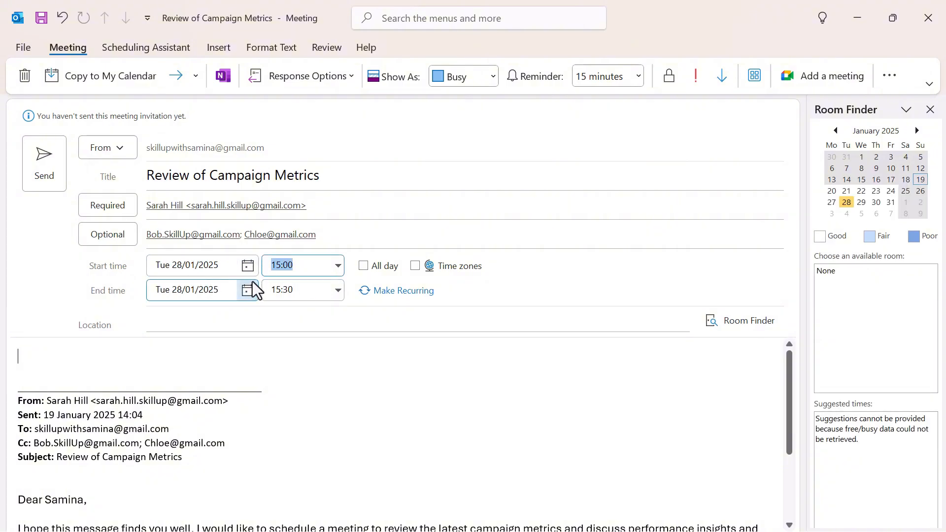
# Step: Replace the meeting's start date with the natural-language phrase "2 weeks on wednesday"
pyautogui.moveTo(236, 266); pyautogui.dragTo(102, 256)
pyautogui.press('BackSpace')
pyautogui.write('2 weeks')
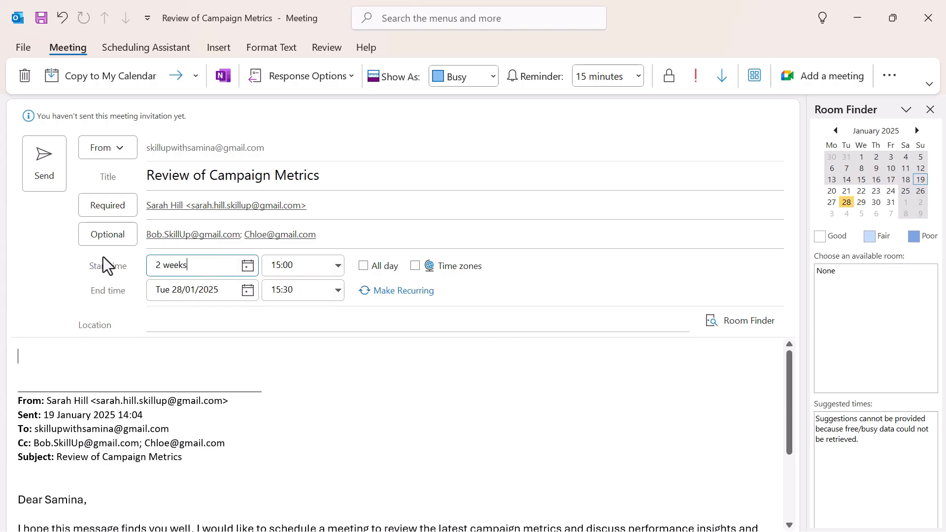
pyautogui.write(' on wednesday')
pyautogui.press('Return')
pyautogui.press('Tab')
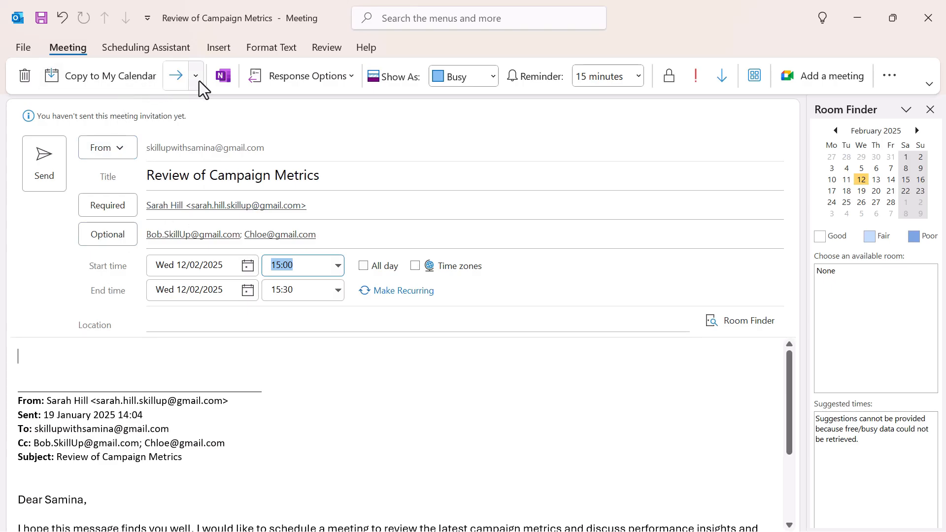
# Step: Check the response options for attendees of the meeting invitation, including new time proposals
pyautogui.click(352, 77)
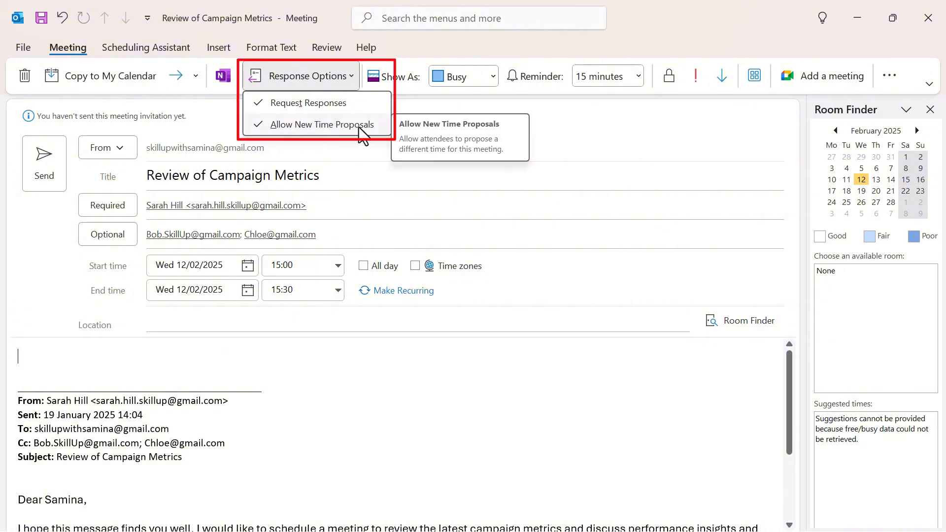
pyautogui.click(440, 127)
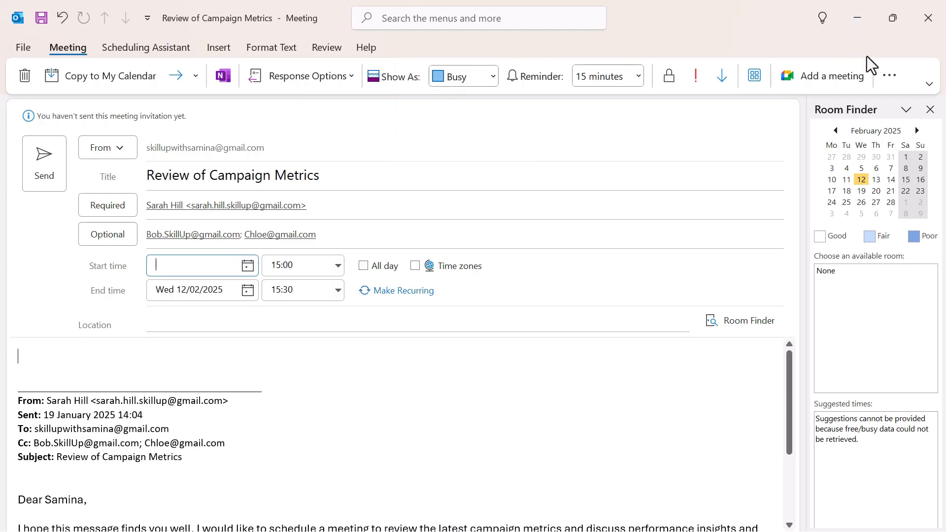
# Step: Use Dictate to set the meeting's start date to "Last Tuesday in March.", ending dictation and selecting the stray text in the start time
pyautogui.click(889, 75)
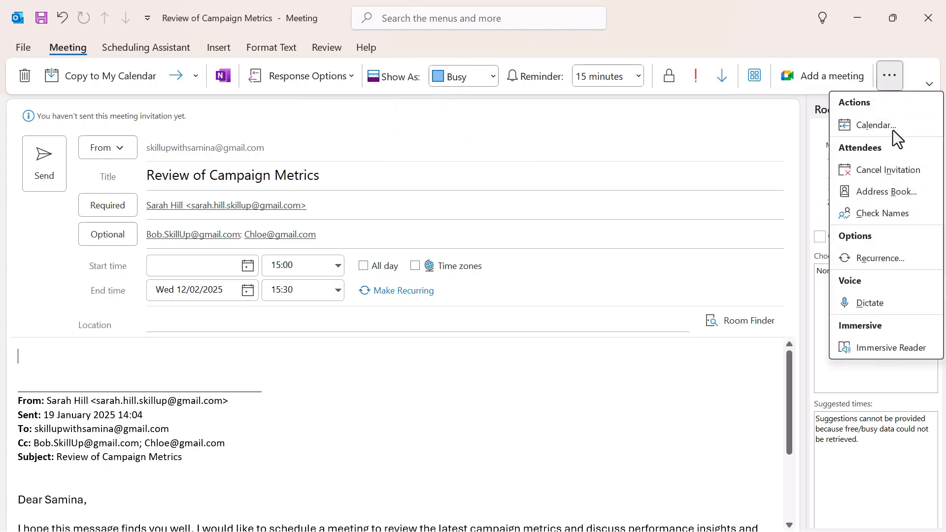
pyautogui.click(859, 304)
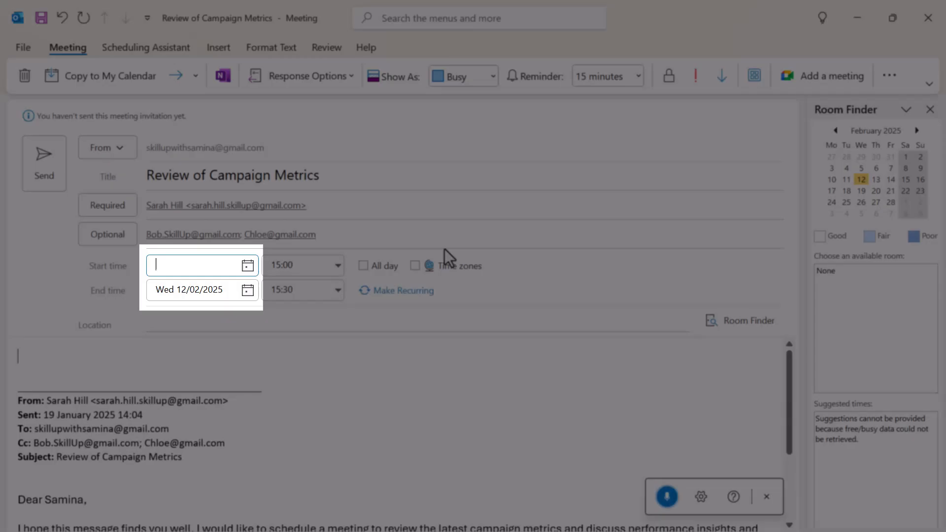
pyautogui.write('Last tuesday in March.')
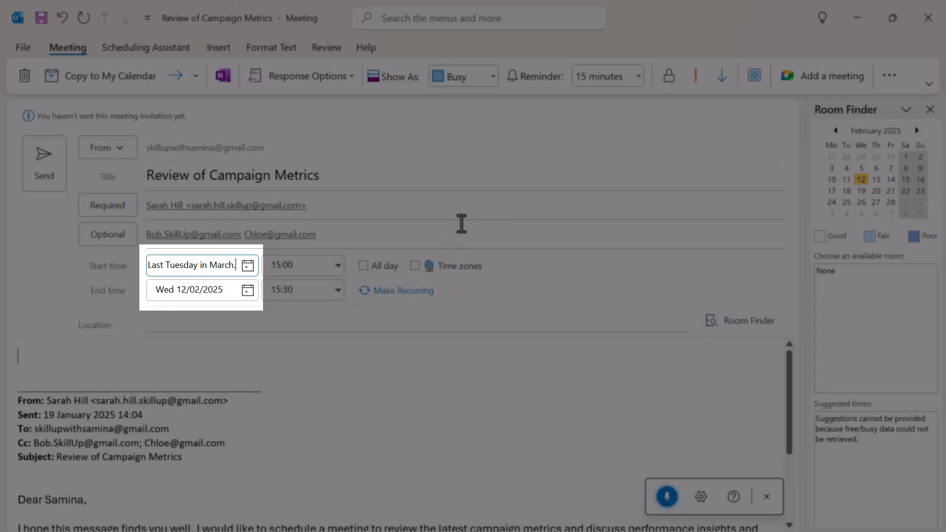
pyautogui.press('Tab')
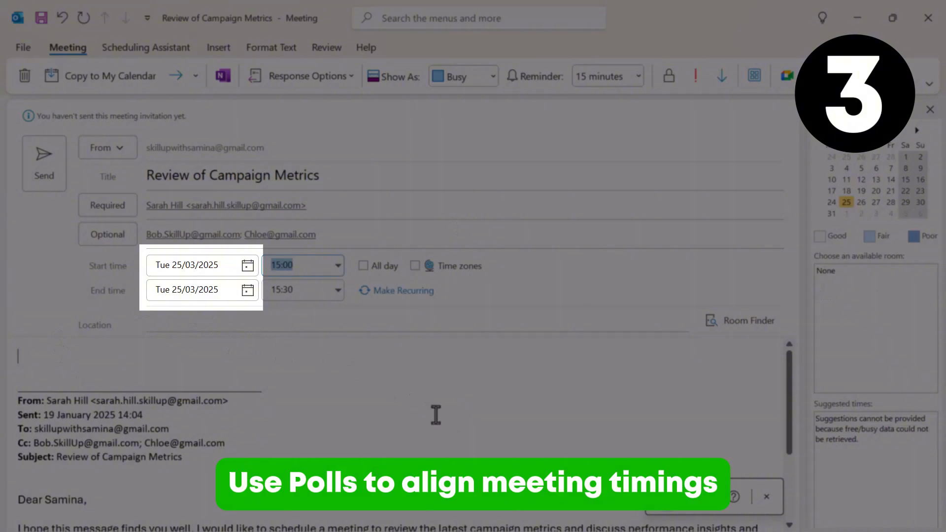
pyautogui.click(766, 497)
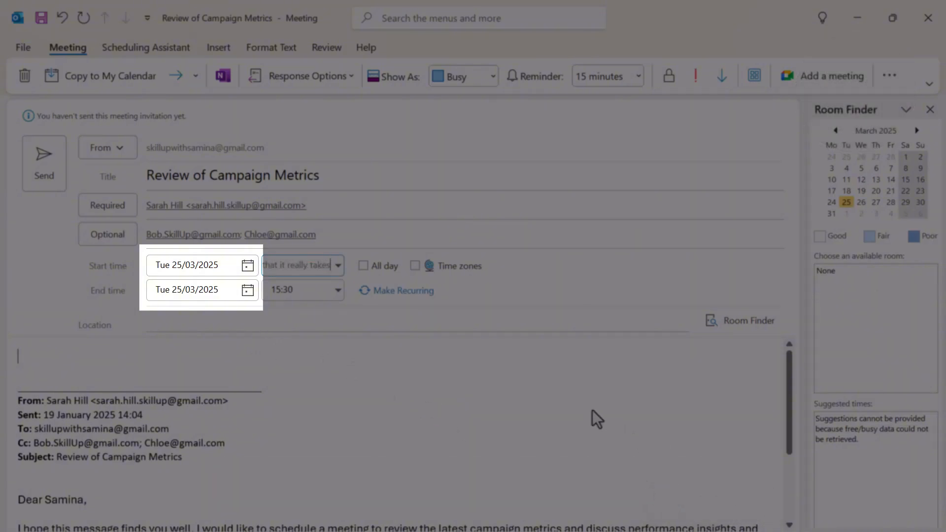
pyautogui.moveTo(320, 267); pyautogui.dragTo(228, 260)
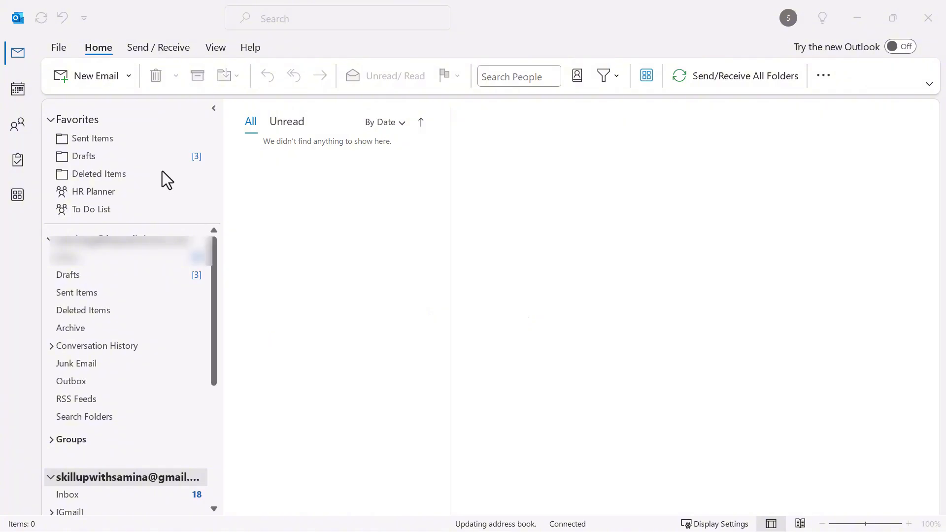
# Step: Create a new email addressed to the main contact, with a second contact in Cc
pyautogui.click(113, 79)
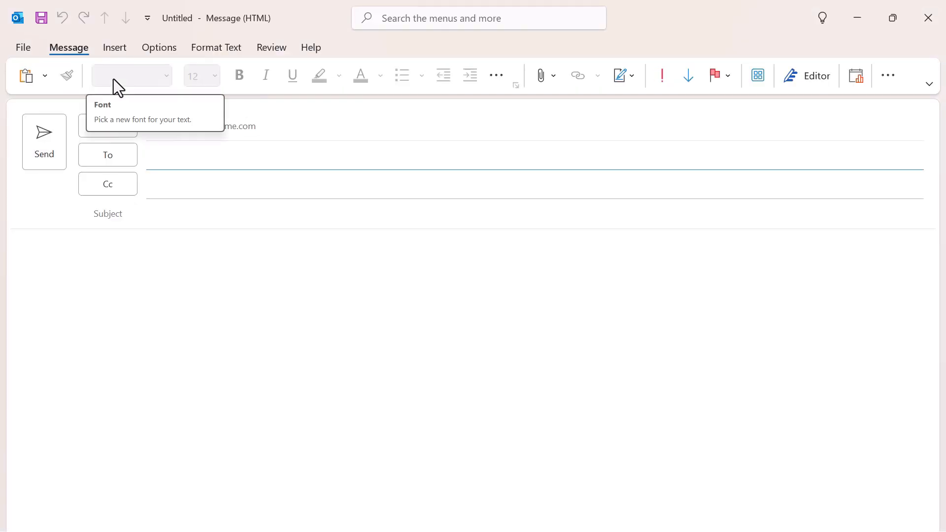
pyautogui.write('sara')
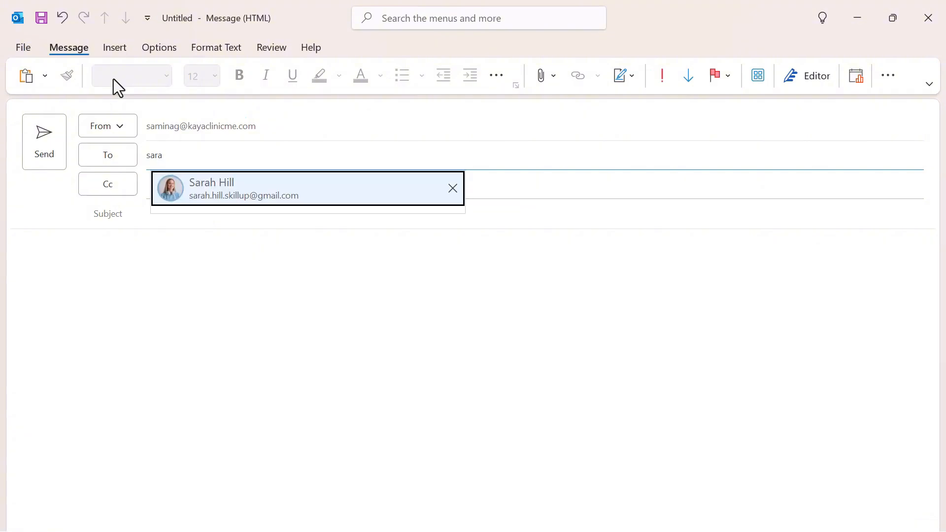
pyautogui.press('Return')
pyautogui.press('Tab')
pyautogui.write('bob')
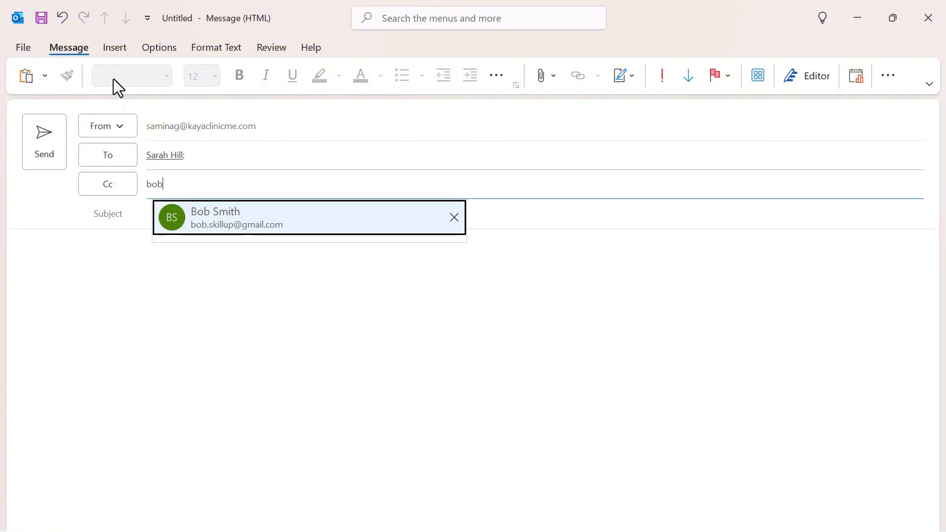
pyautogui.press('Return')
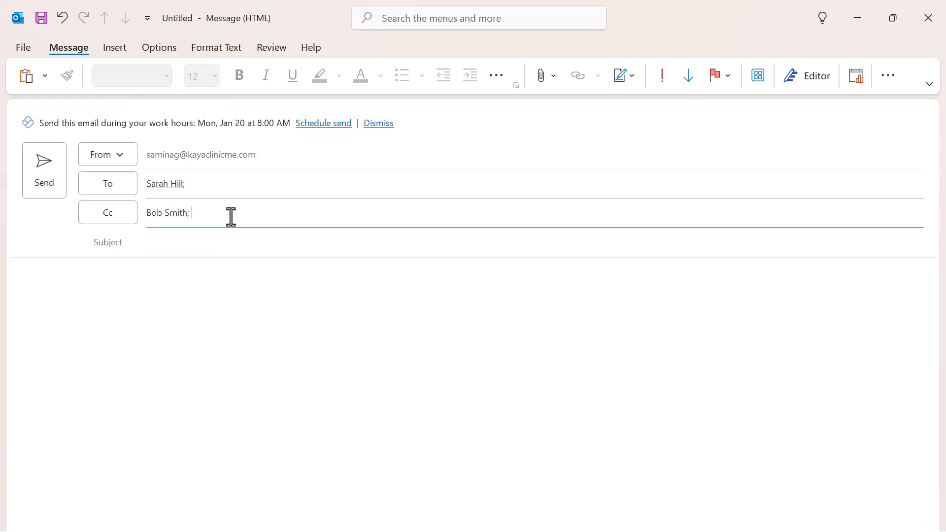
# Step: Enter "Review Meeting" as the email's subject
pyautogui.write('Re')
pyautogui.press('BackSpace')
pyautogui.press('BackSpace')
pyautogui.press('Tab')
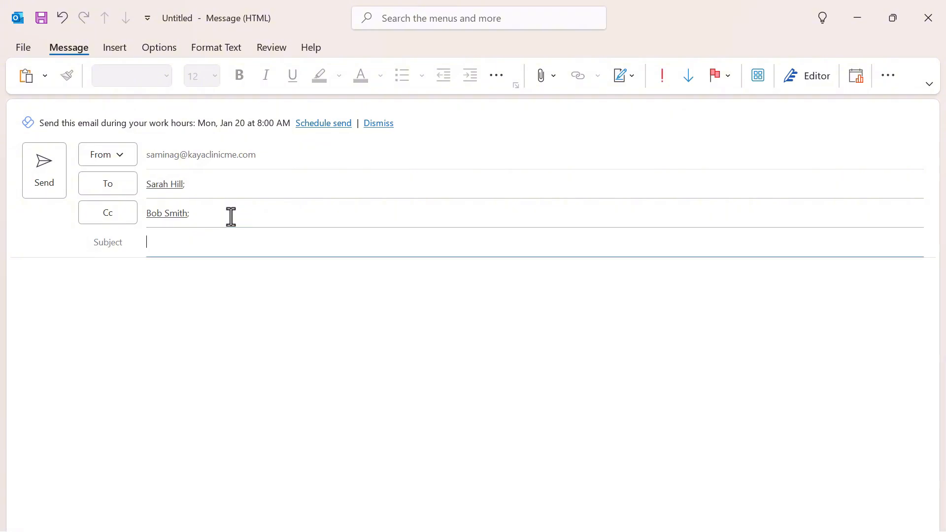
pyautogui.write('Review Meeting')
# Step: Start a scheduling poll for the email's recipients and set its date to 1/21/2025
pyautogui.click(856, 78)
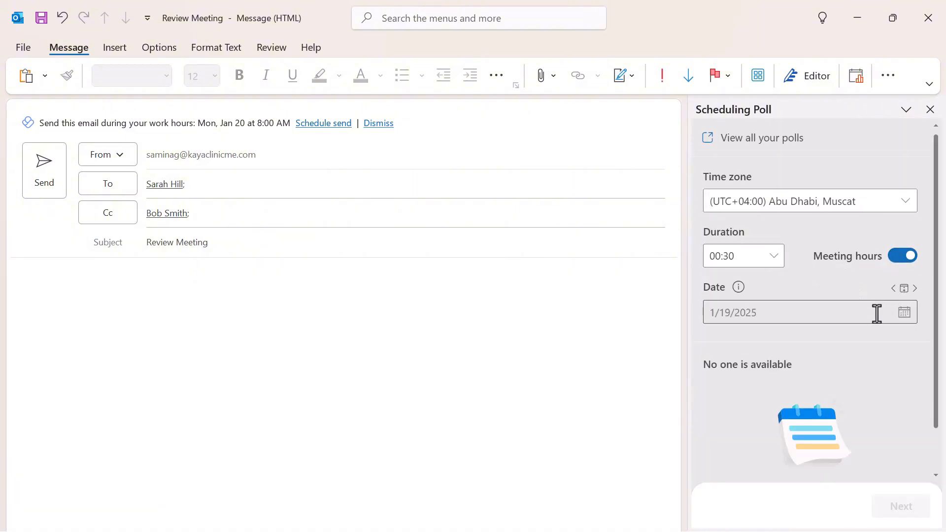
pyautogui.scroll(-1, 874, 311)
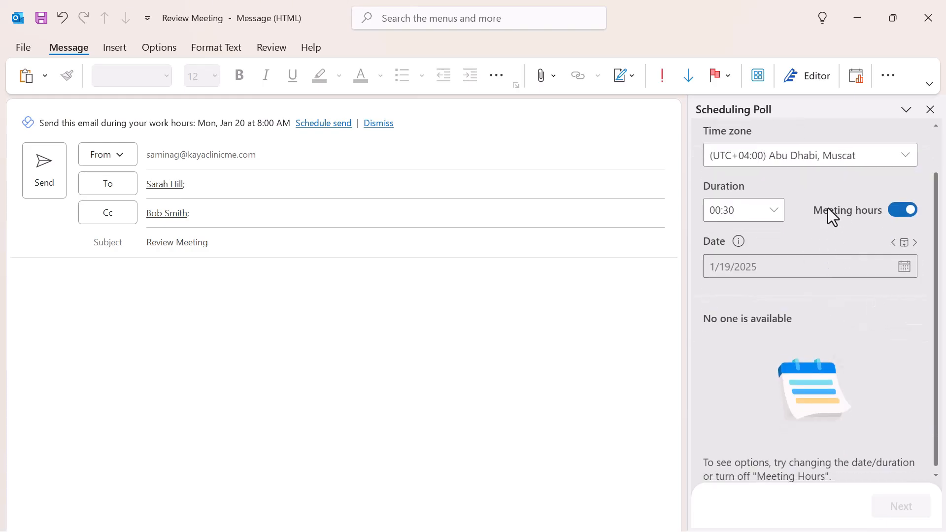
pyautogui.scroll(1, 843, 262)
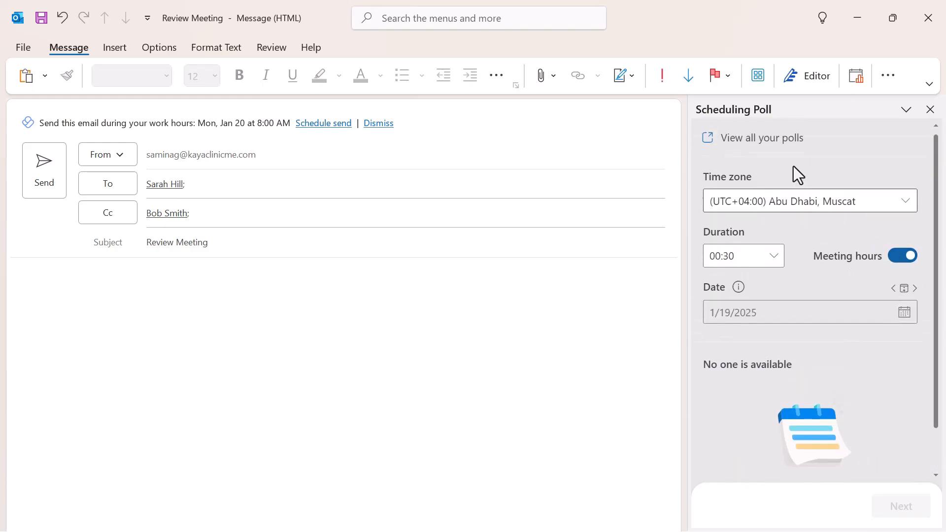
pyautogui.scroll(-1, 885, 214)
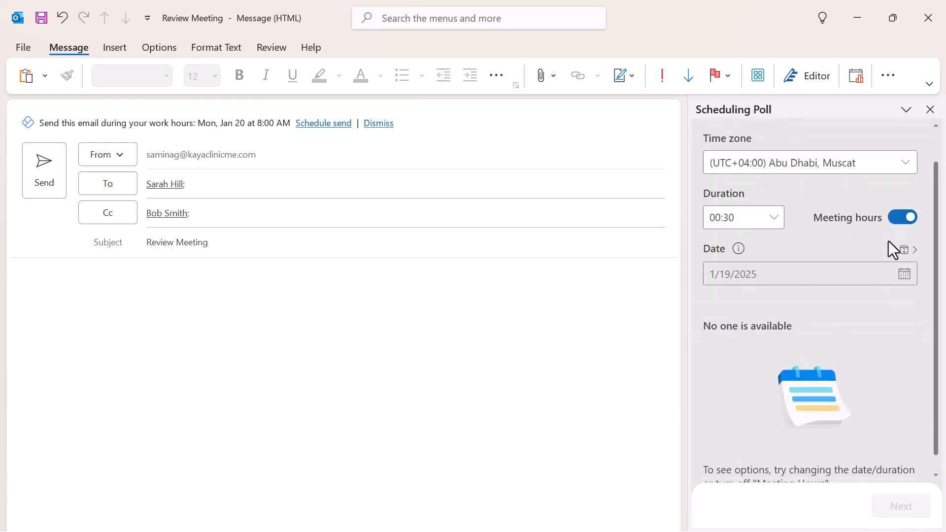
pyautogui.click(904, 266)
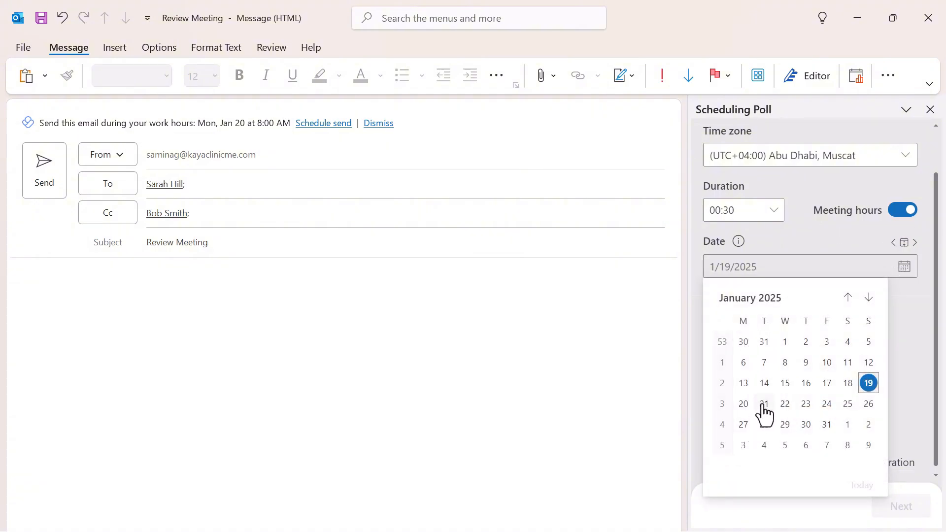
pyautogui.click(764, 404)
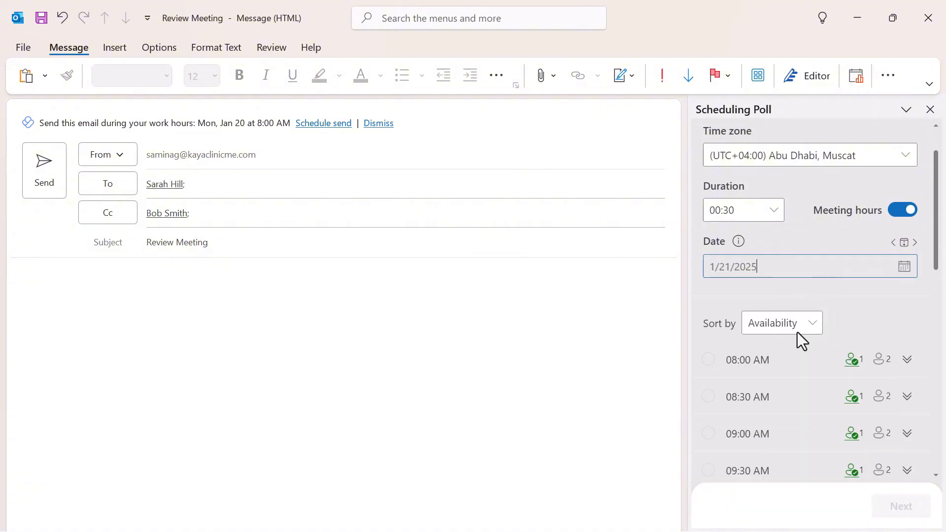
# Step: Check the individual attendees' availability for the 09:00 AM slot
pyautogui.scroll(-3, 857, 336)
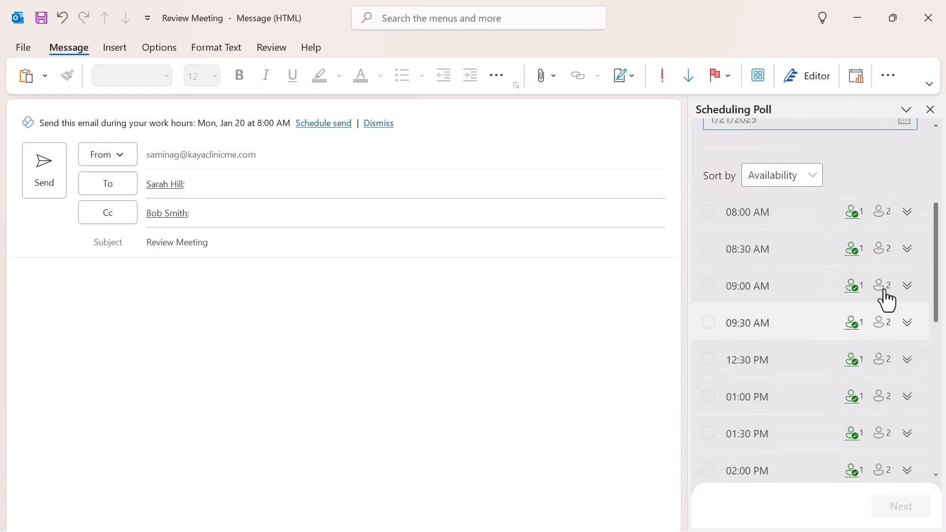
pyautogui.click(908, 286)
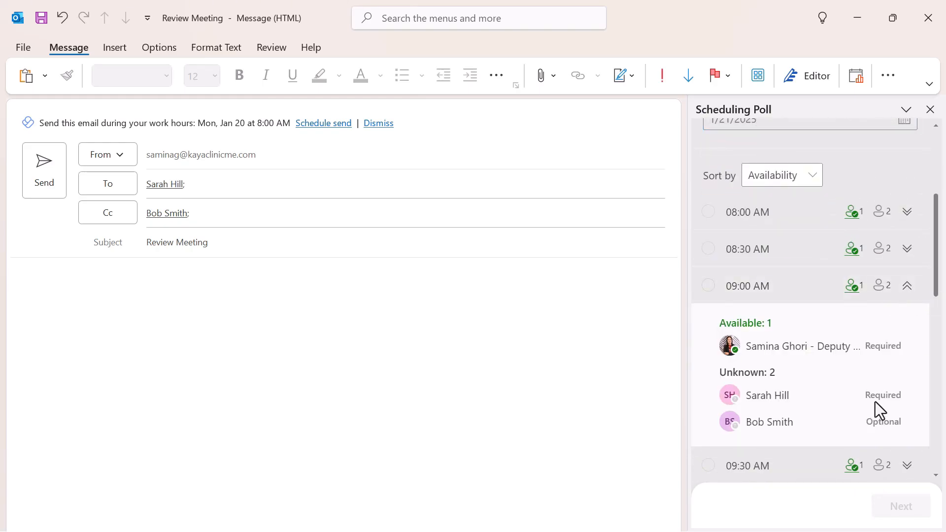
pyautogui.click(907, 286)
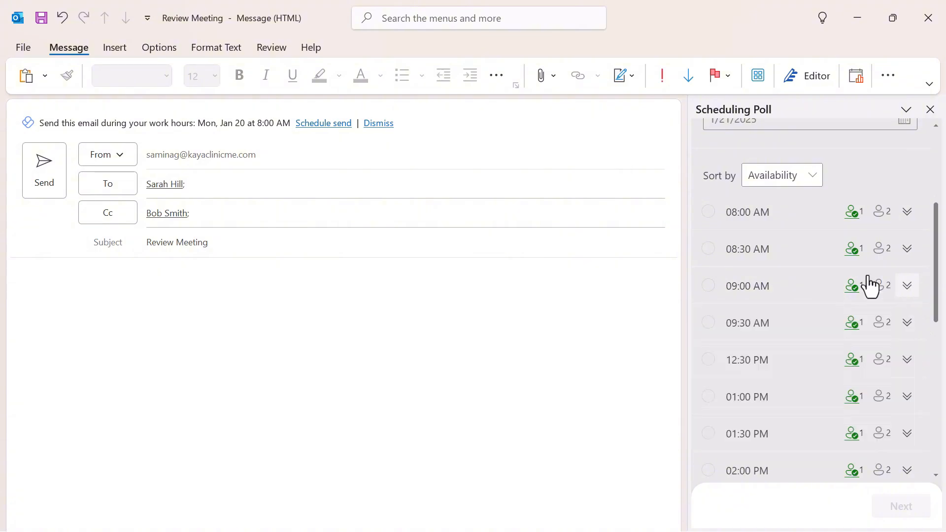
# Step: Choose 09:00 AM, 09:30 AM and 12:30 PM as the poll's time options and continue to the poll details
pyautogui.click(709, 294)
pyautogui.click(710, 328)
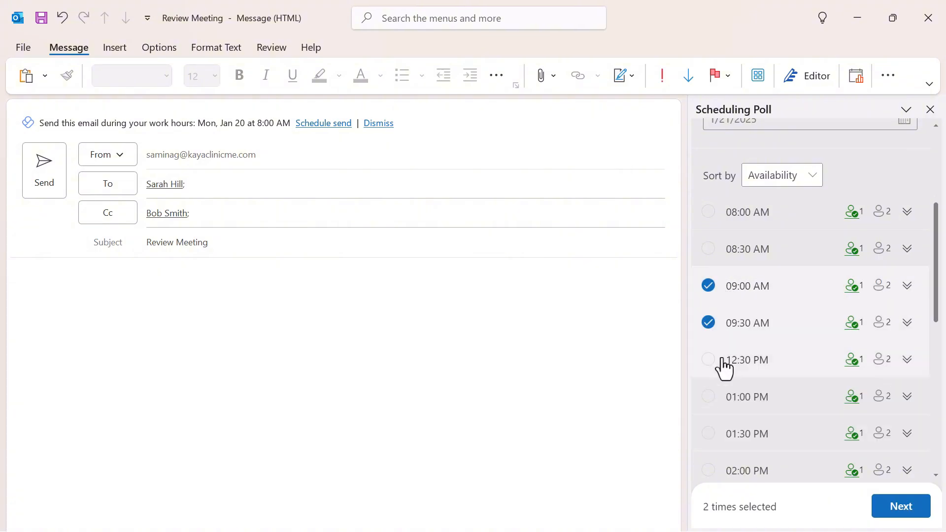
pyautogui.click(711, 372)
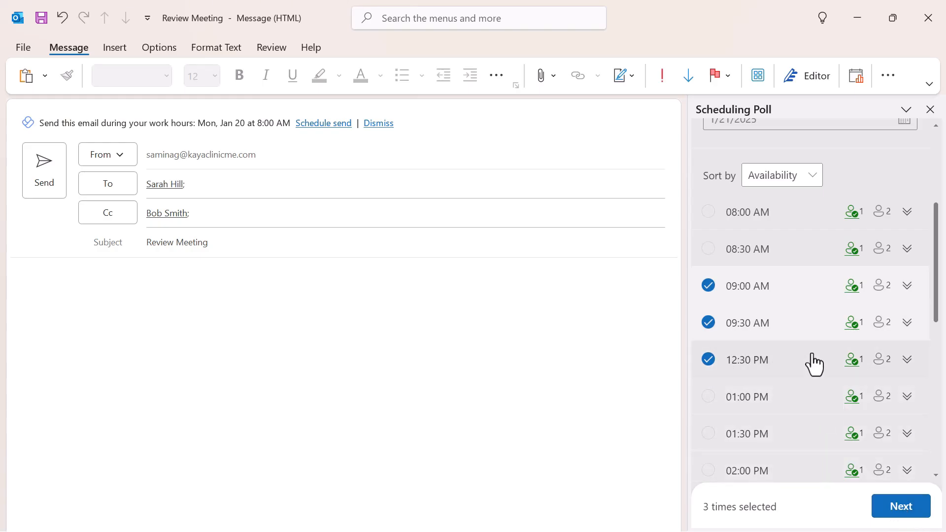
pyautogui.scroll(-2, 813, 363)
pyautogui.click(901, 507)
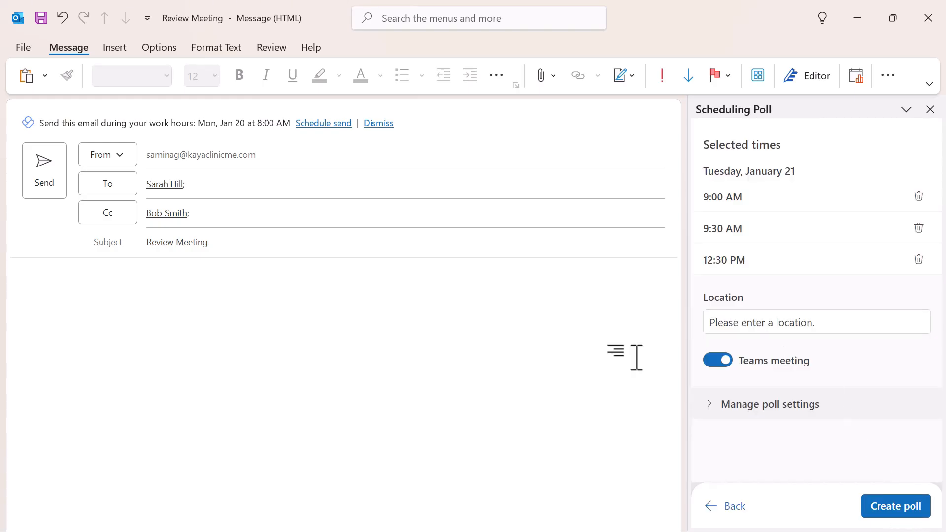
# Step: Enter Office as the poll's location and expand the poll settings to review the consensus scheduling option
pyautogui.write('O')
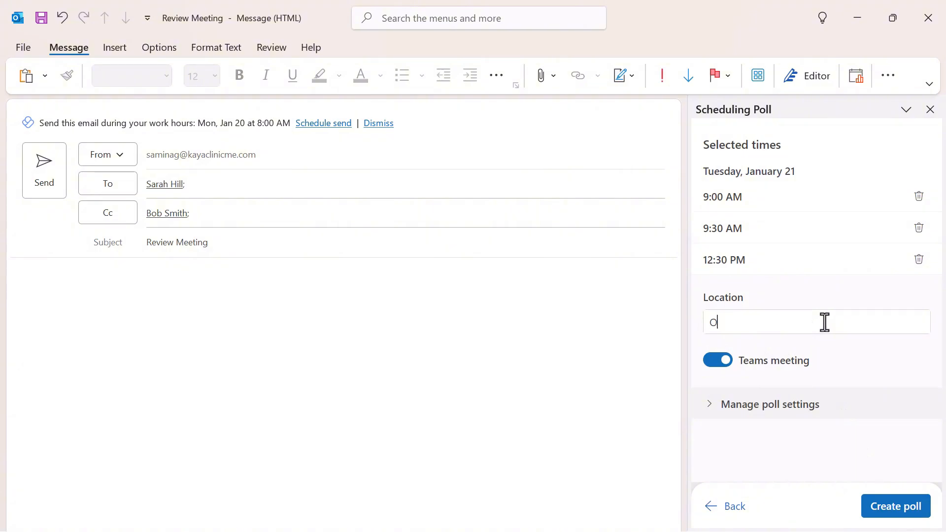
pyautogui.write('ffice')
pyautogui.click(724, 406)
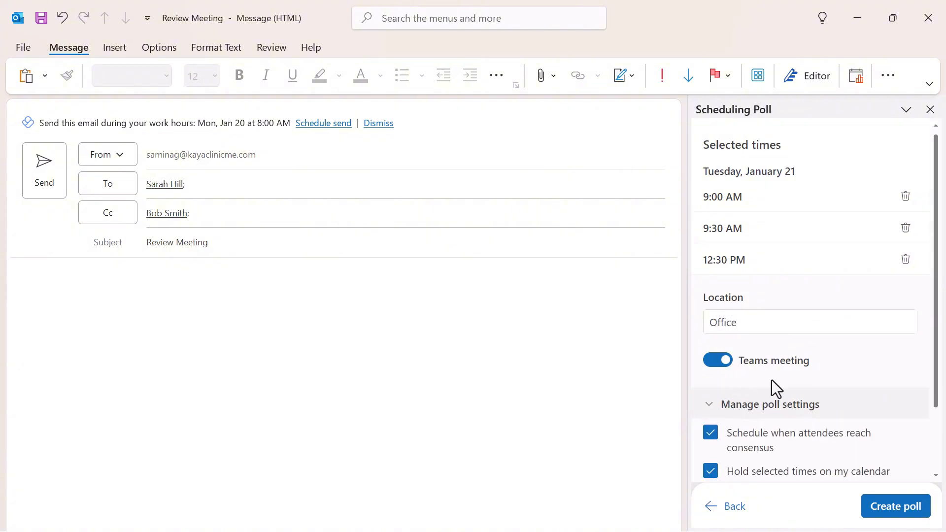
pyautogui.scroll(-3, 783, 382)
pyautogui.moveTo(838, 372)
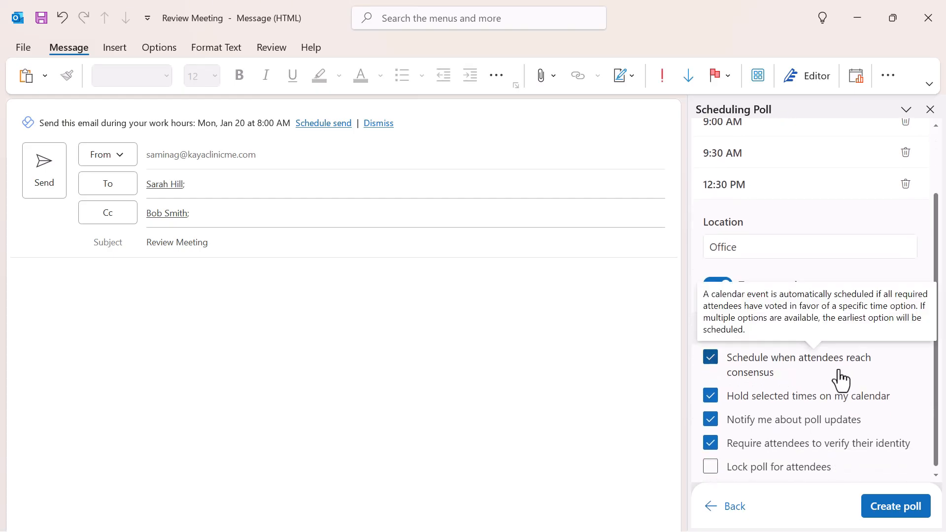
# Step: Create the scheduling poll and place the insertion point above the poll in the email body
pyautogui.moveTo(745, 483)
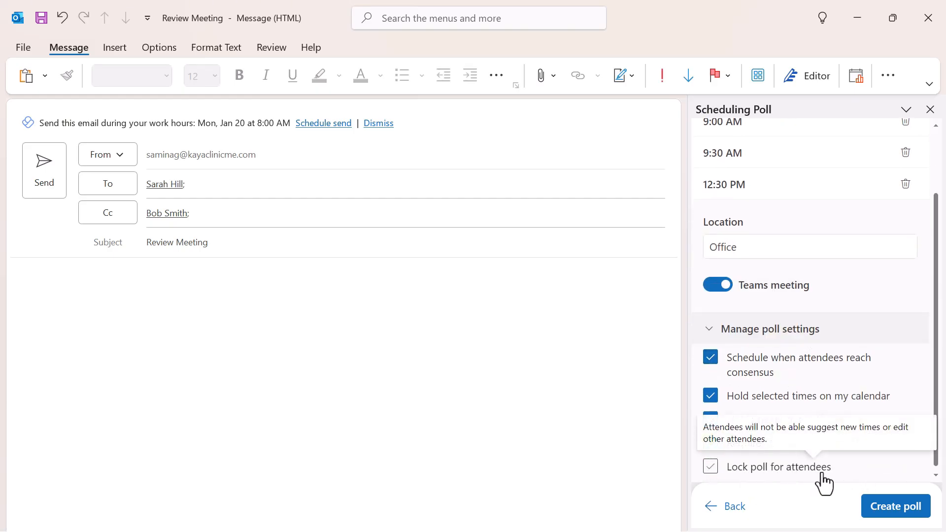
pyautogui.click(896, 507)
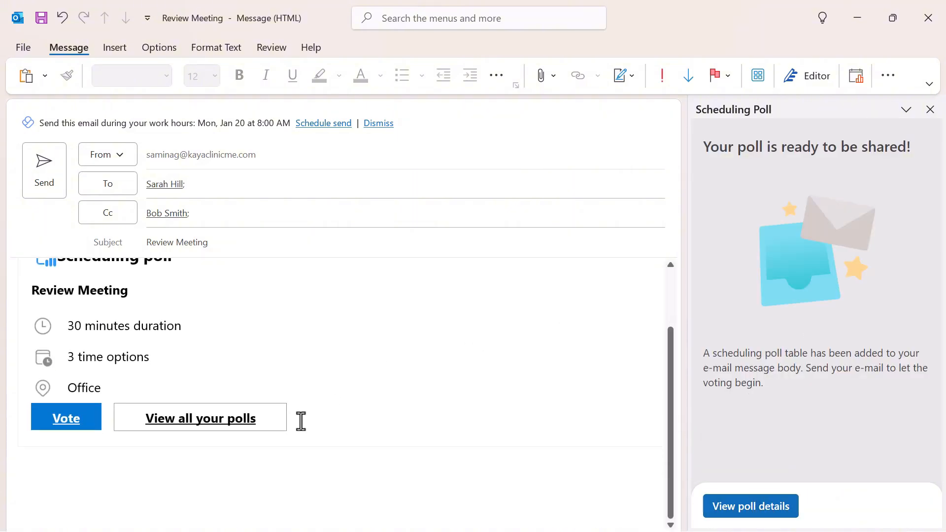
pyautogui.scroll(2, 308, 385)
pyautogui.click(154, 275)
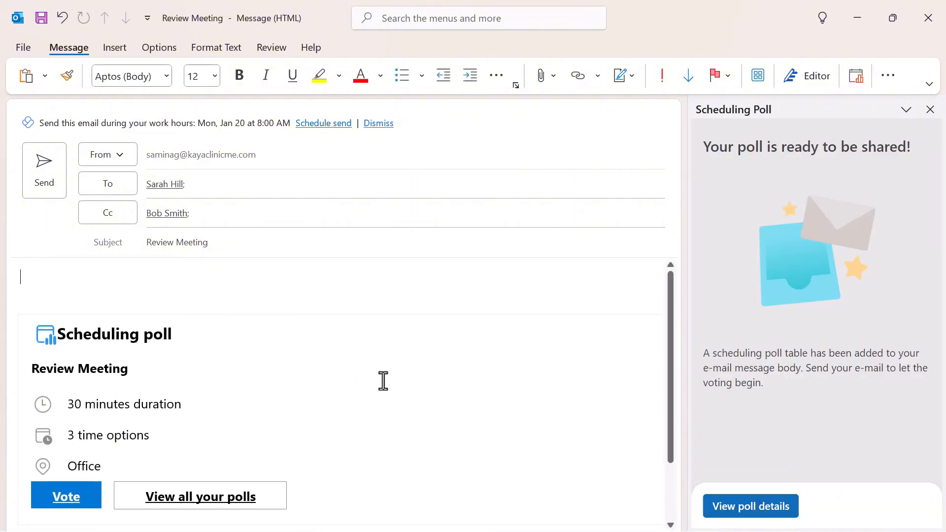
# Step: Open the poll's voting page, preview the identity verification for the first attendee, and close the page
pyautogui.click(744, 512)
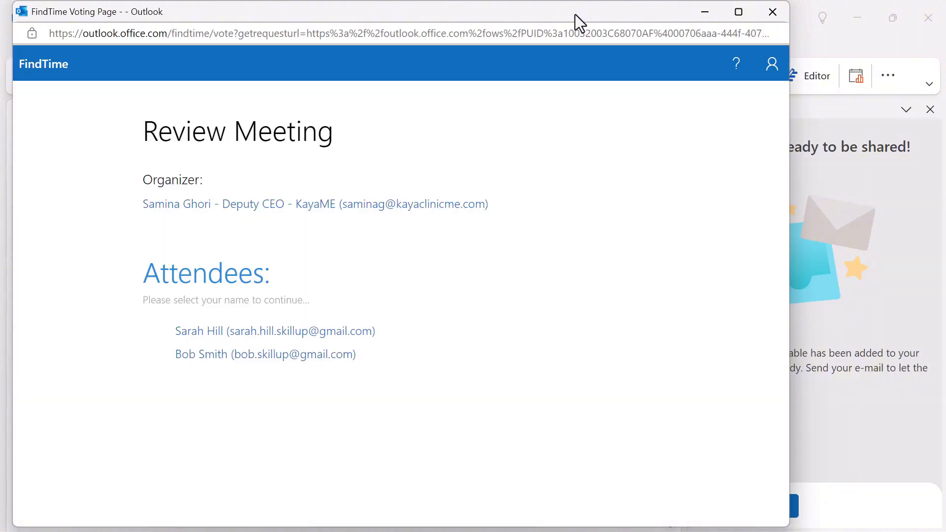
pyautogui.click(271, 335)
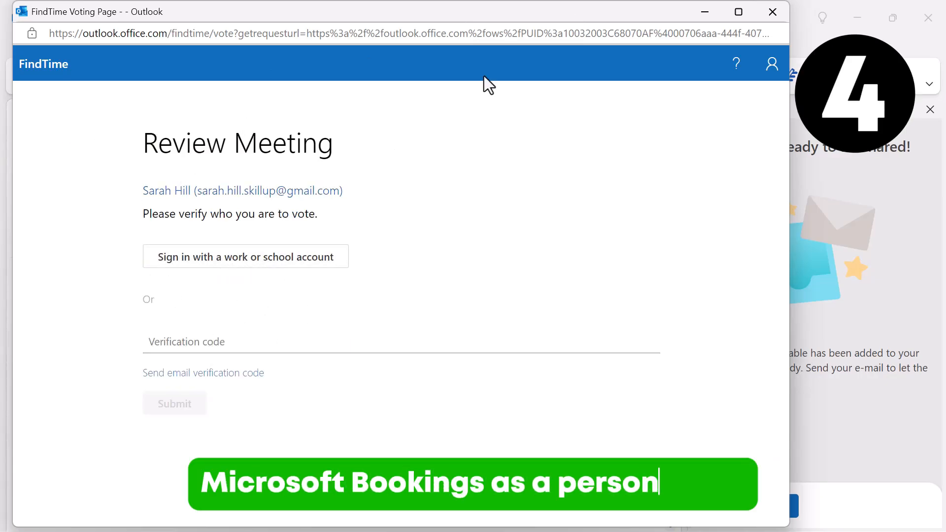
pyautogui.click(777, 11)
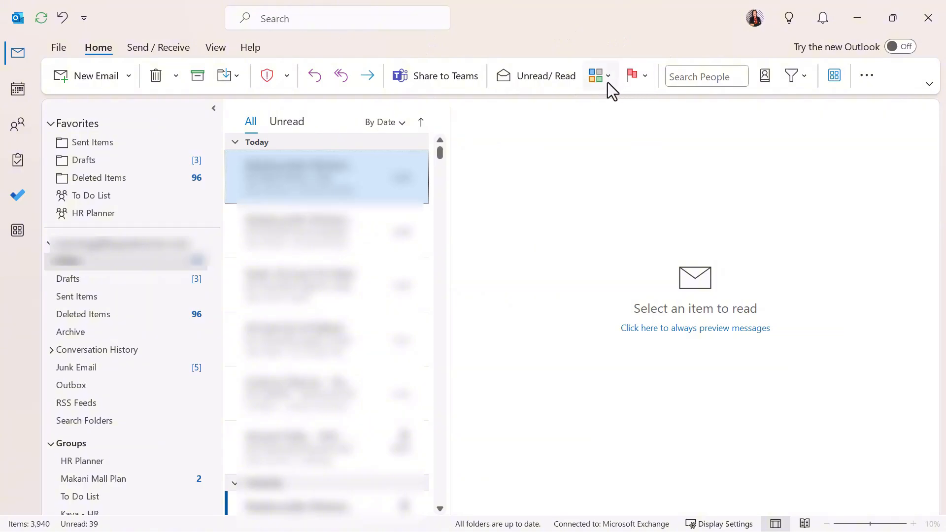
# Step: Find the Bookings app by Microsoft Corporation among the available apps and add it
pyautogui.click(838, 79)
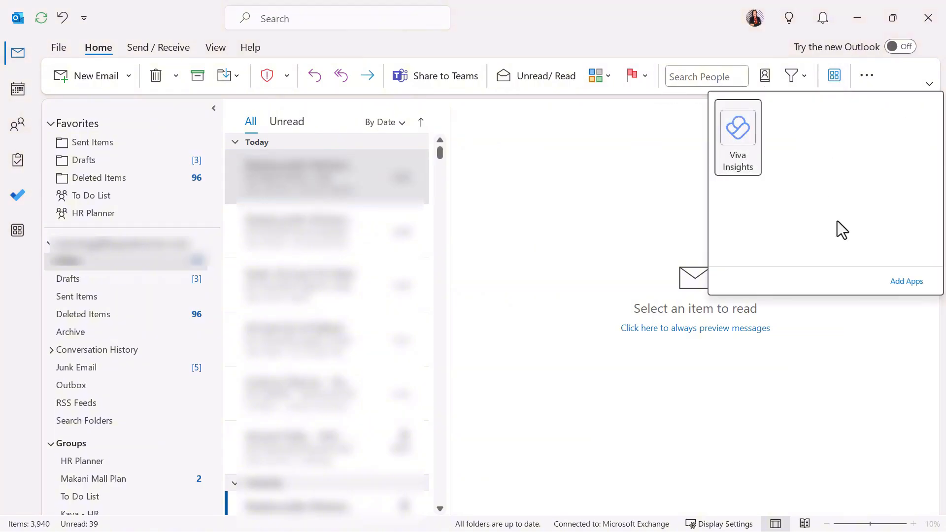
pyautogui.click(910, 280)
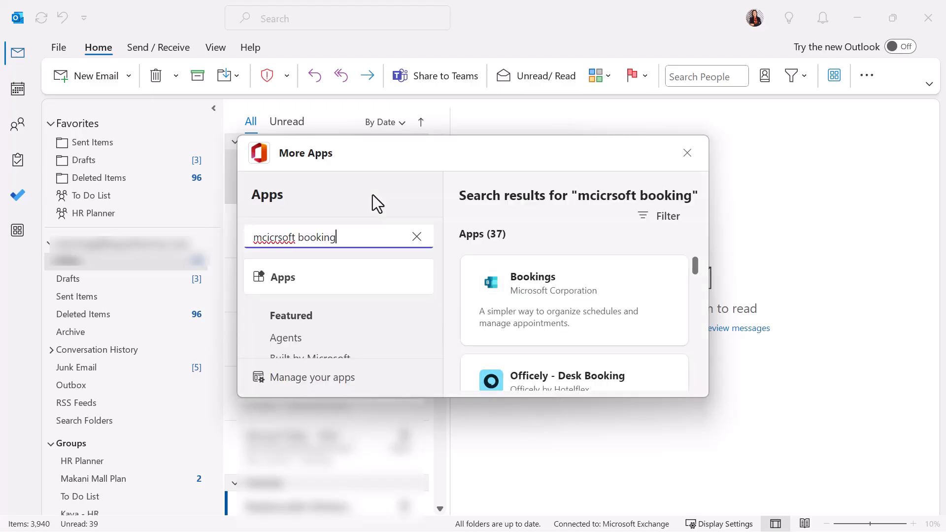
pyautogui.click(520, 291)
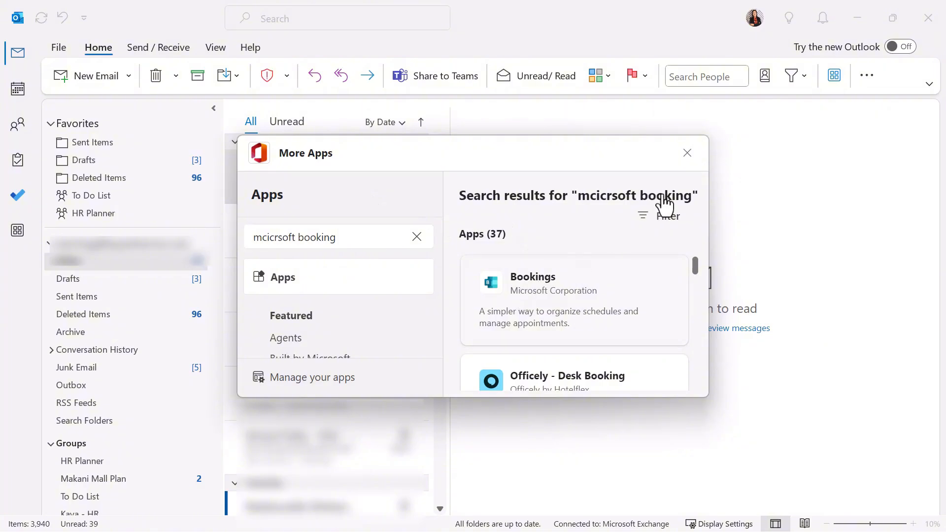
pyautogui.click(577, 286)
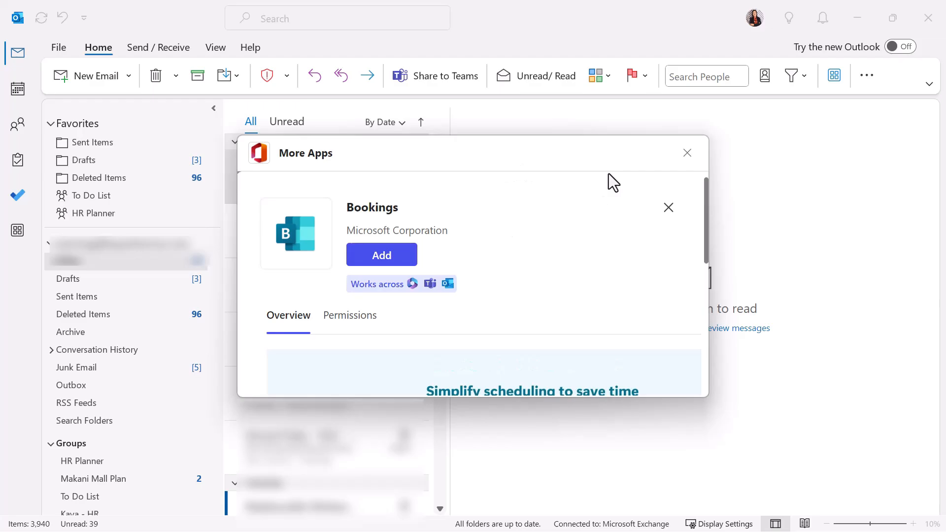
pyautogui.click(375, 261)
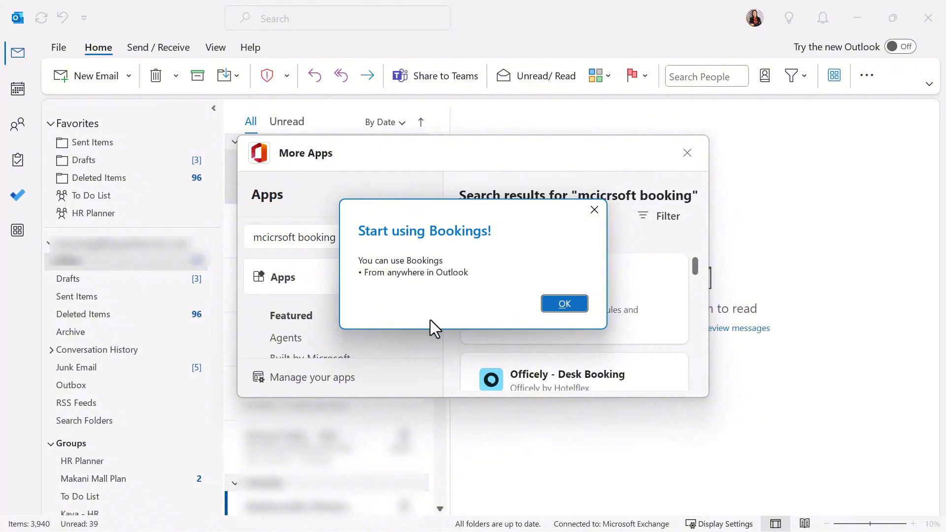
pyautogui.click(566, 304)
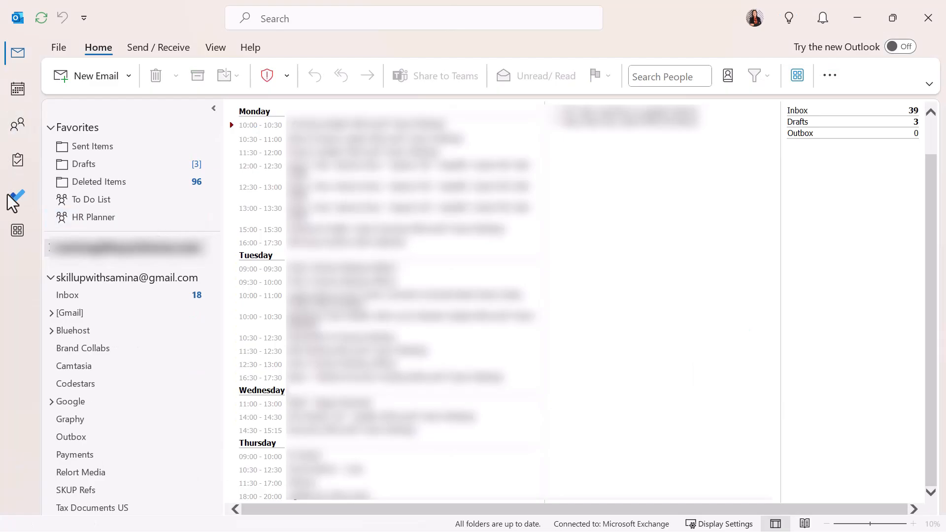
# Step: Open the newly added Bookings app from the list of installed apps
pyautogui.click(20, 235)
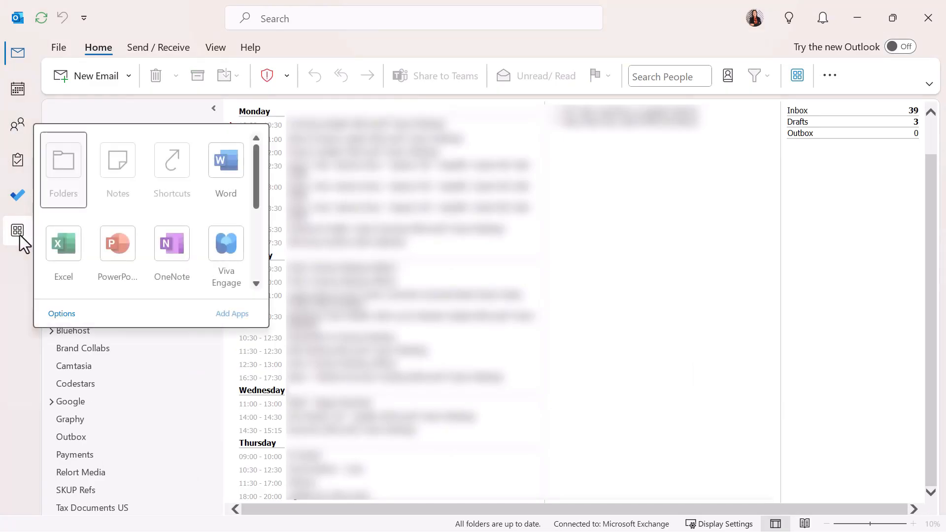
pyautogui.scroll(-1, 167, 203)
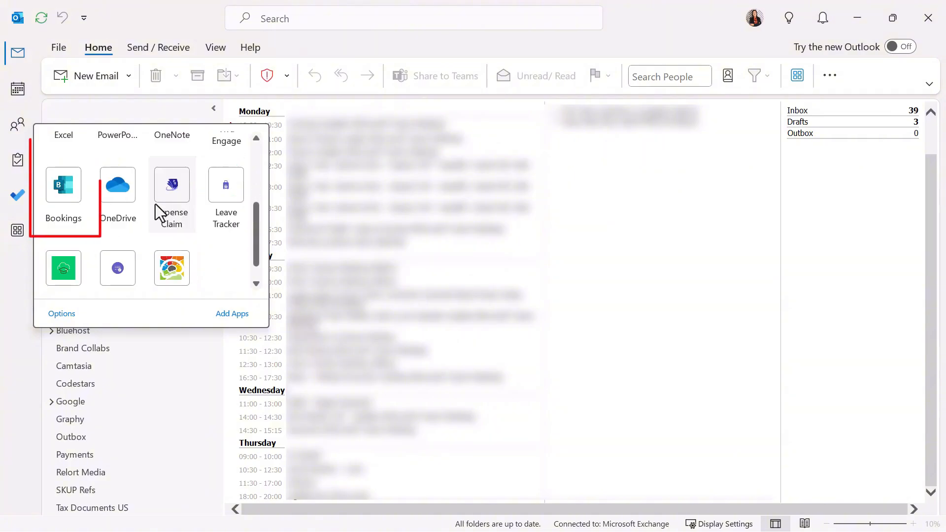
pyautogui.click(50, 202)
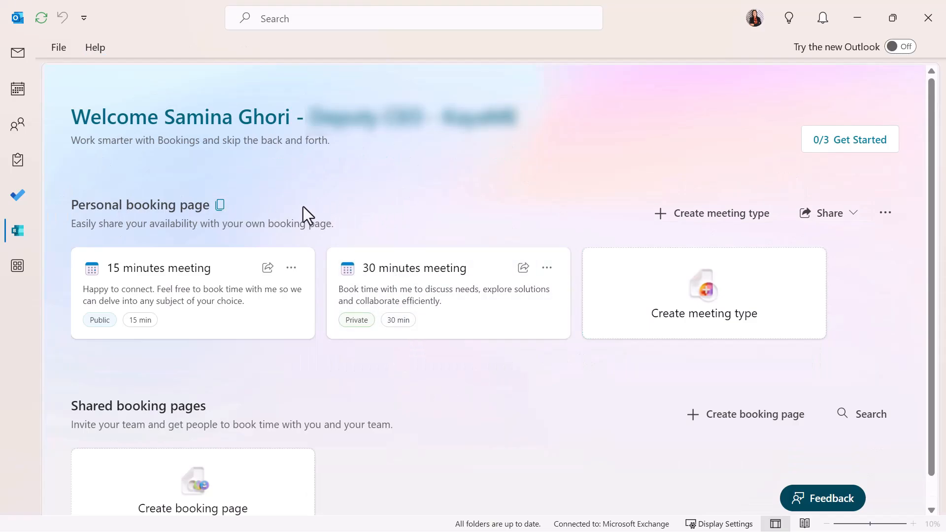
# Step: Submit the highest satisfaction rating, the star-eyed face, in the Bookings feedback form and dismiss it
pyautogui.click(220, 205)
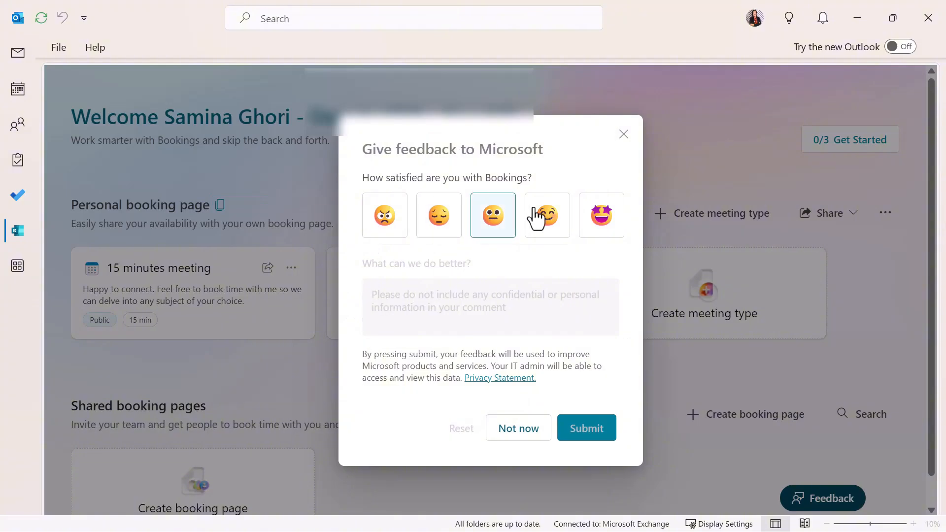
pyautogui.click(601, 229)
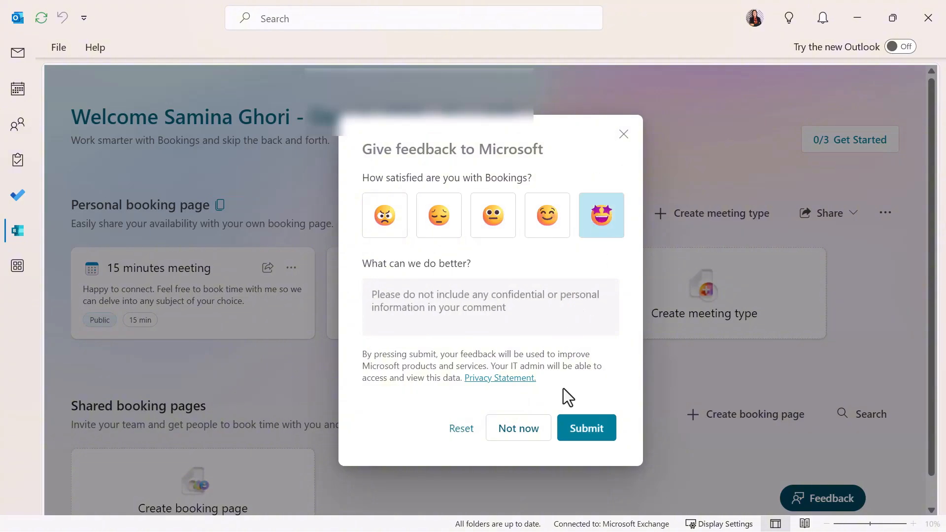
pyautogui.click(572, 430)
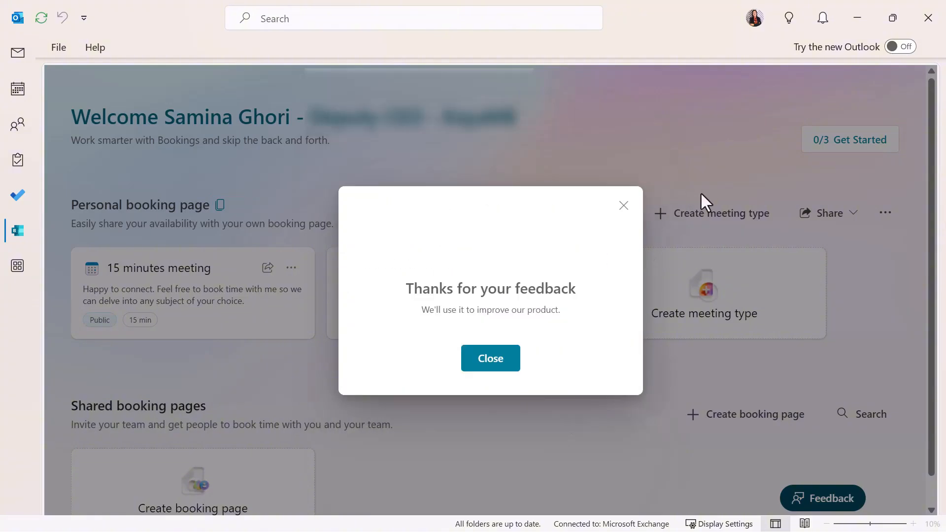
pyautogui.click(478, 373)
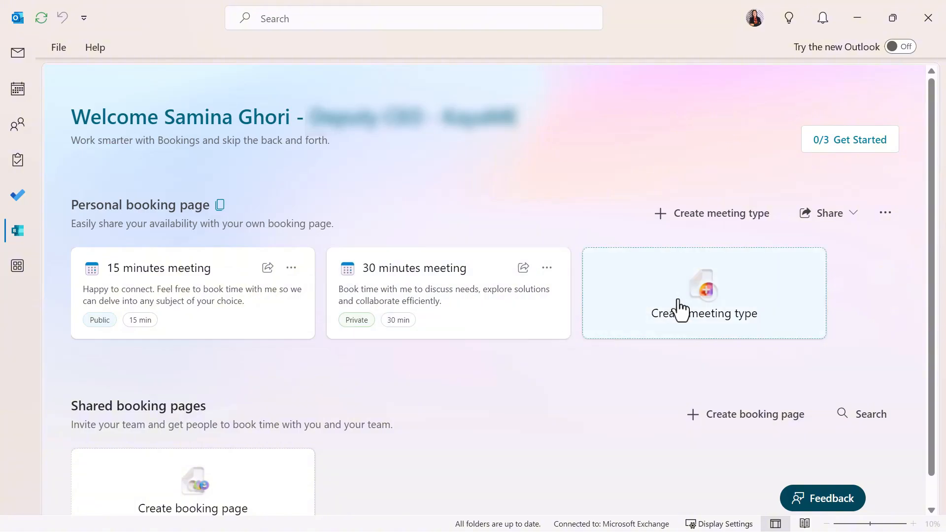
# Step: Create a new meeting type for the personal booking page and title it Review Meeting
pyautogui.scroll(-2, 706, 308)
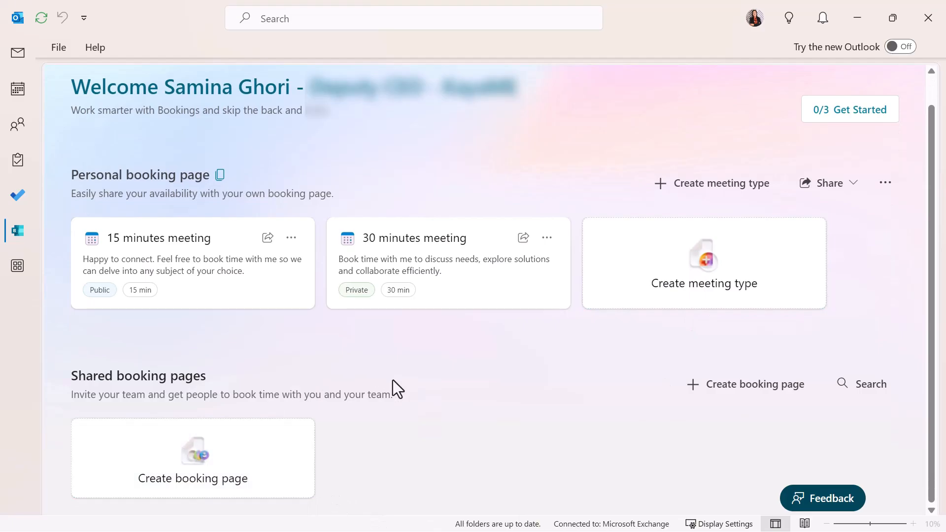
pyautogui.scroll(2, 832, 204)
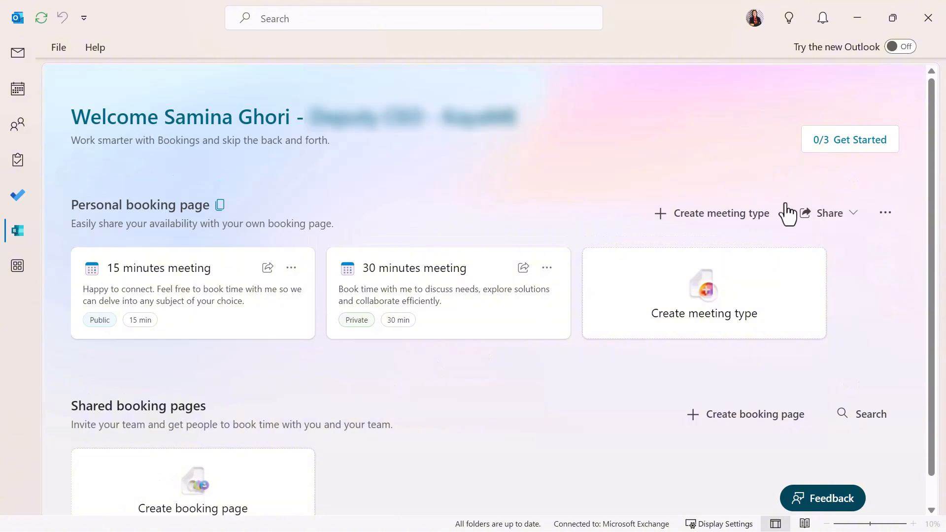
pyautogui.click(703, 254)
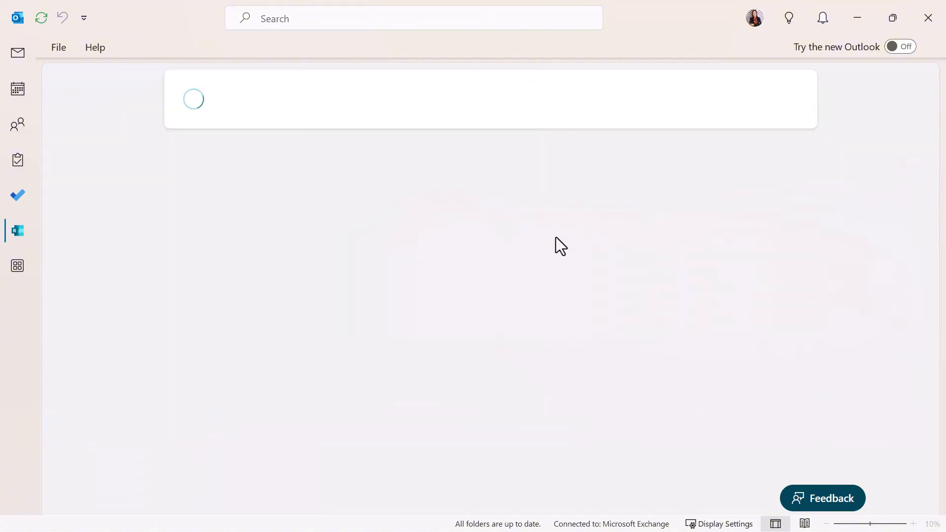
pyautogui.click(294, 196)
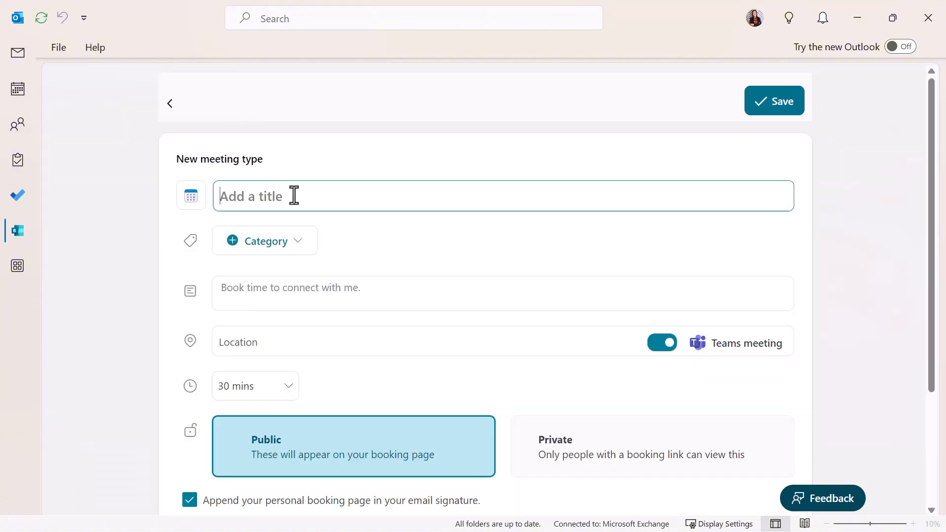
pyautogui.write('Review Me')
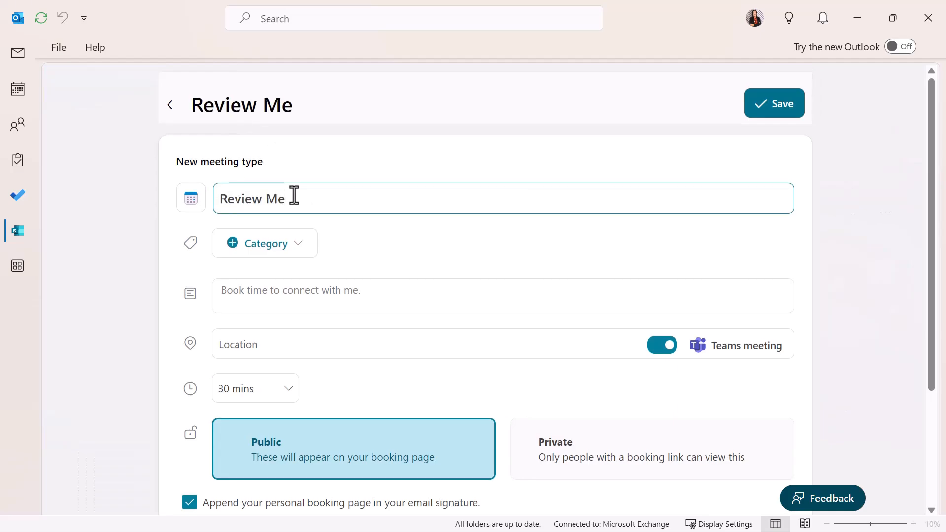
pyautogui.write('eting')
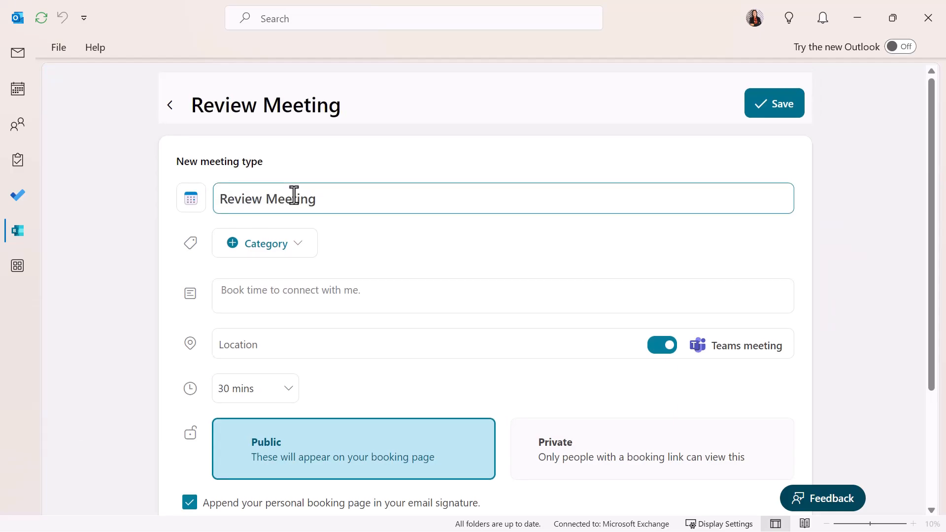
# Step: Examine the meeting type's category, description, location and duration fields, and block the site's location access request
pyautogui.click(296, 246)
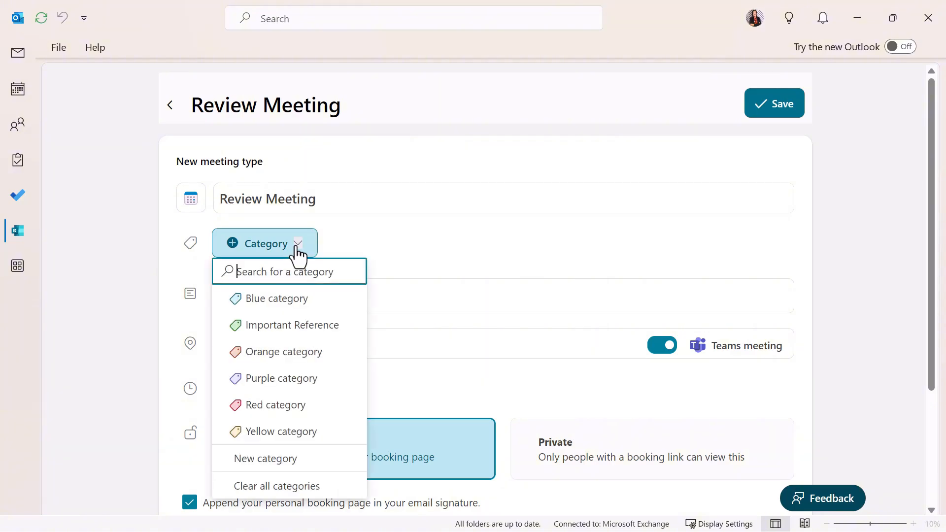
pyautogui.click(392, 262)
pyautogui.click(309, 302)
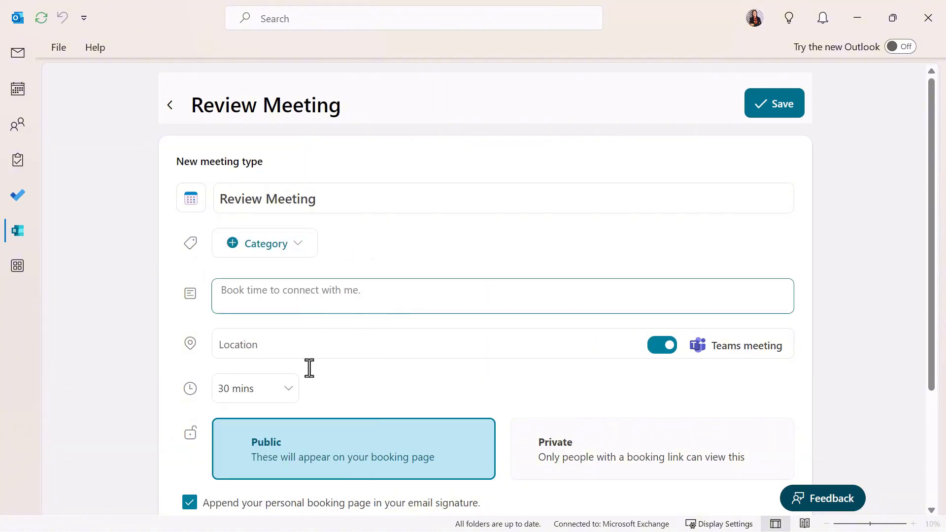
pyautogui.click(312, 342)
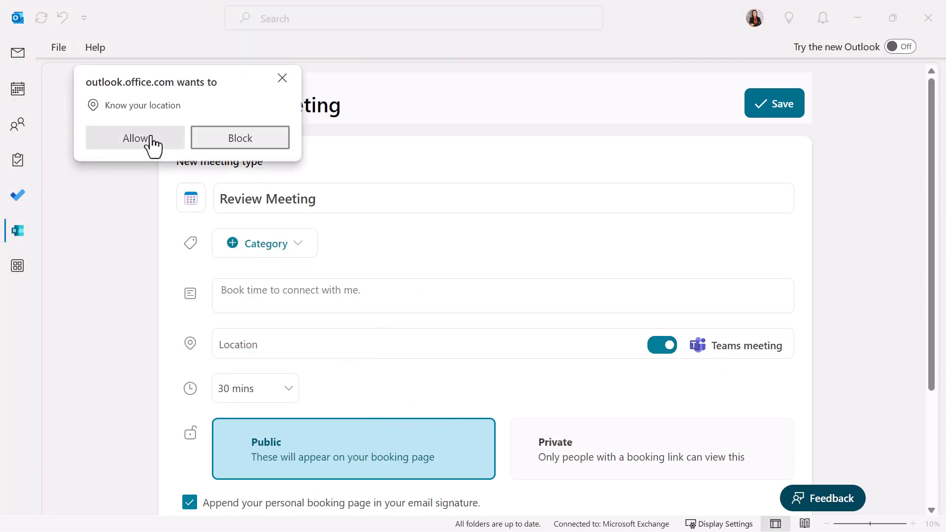
pyautogui.click(279, 143)
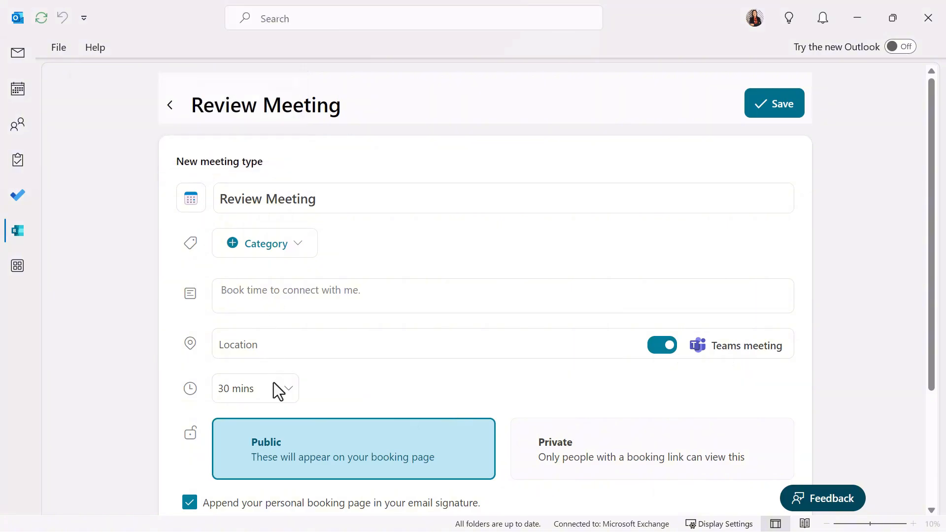
pyautogui.click(275, 393)
pyautogui.click(274, 392)
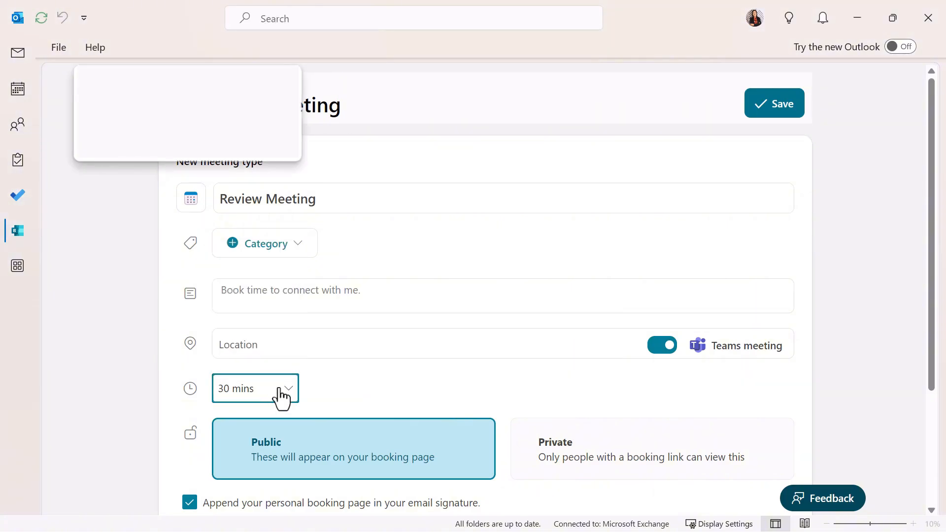
# Step: Make the Review Meeting type Private and dismiss the location access request
pyautogui.scroll(-3, 542, 354)
pyautogui.click(570, 302)
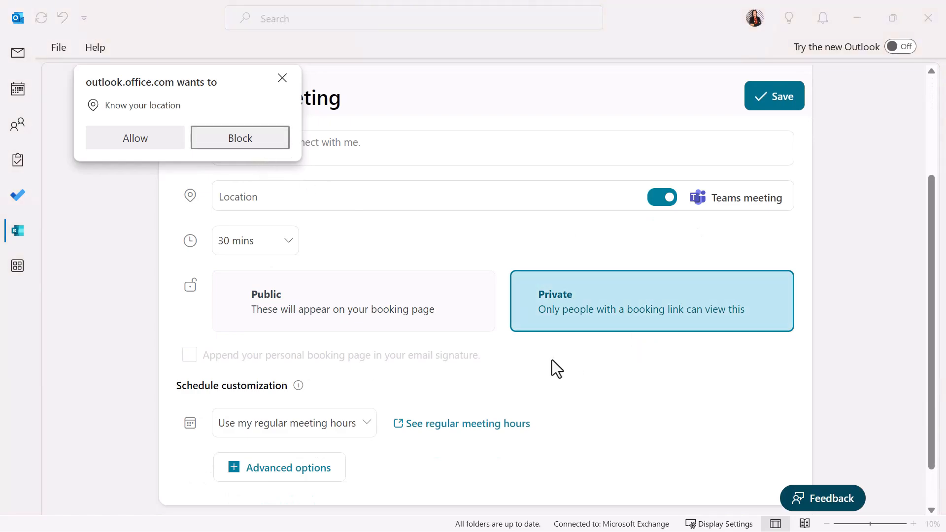
pyautogui.click(291, 79)
# Step: Expand the advanced schedule options and examine the buffer times, start intervals, lead times and email reminder settings
pyautogui.scroll(-2, 407, 453)
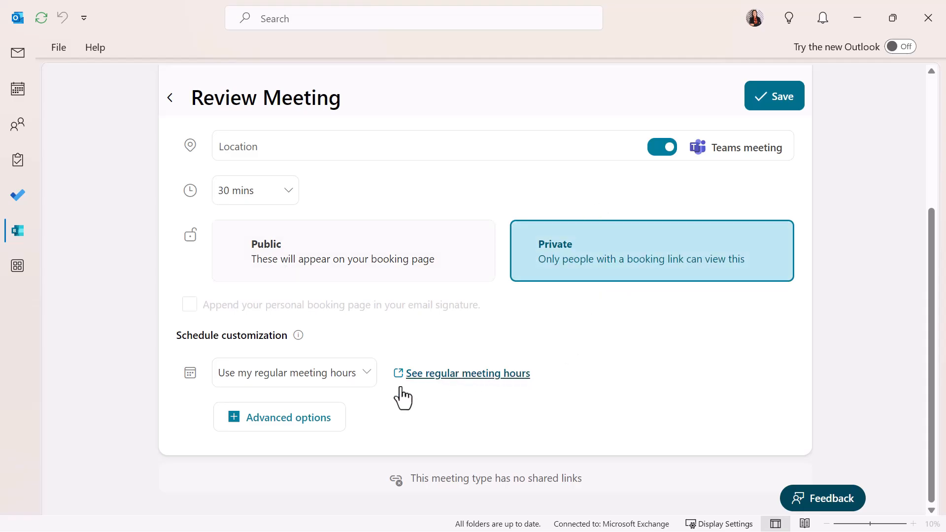
pyautogui.click(308, 419)
pyautogui.scroll(-3, 414, 389)
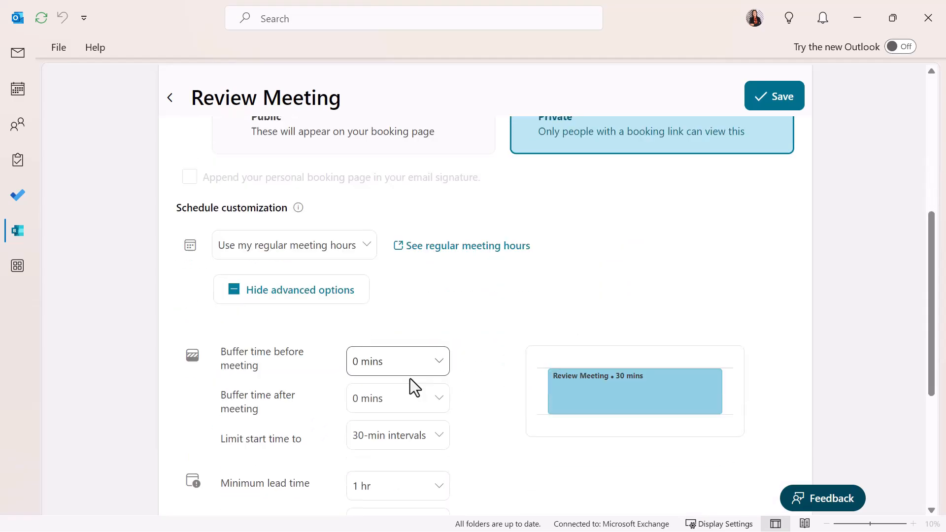
pyautogui.scroll(-2, 433, 361)
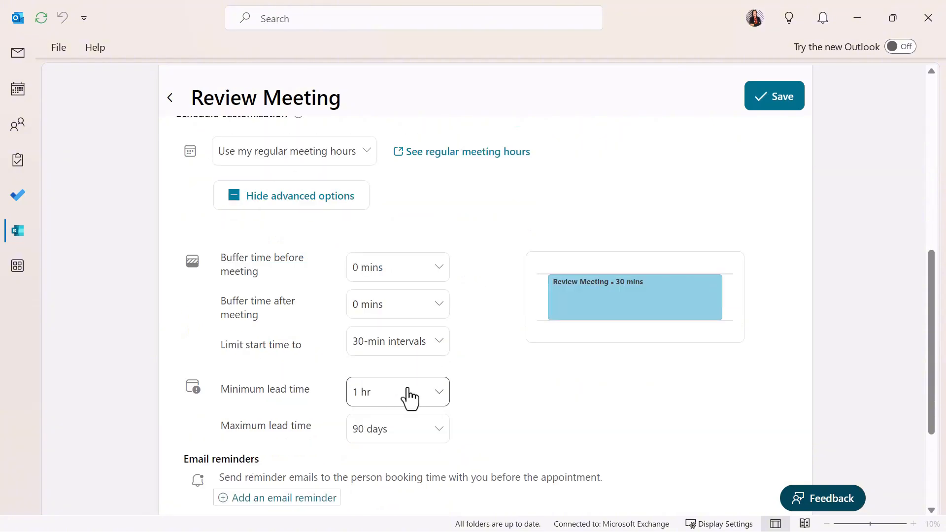
pyautogui.scroll(-2, 416, 411)
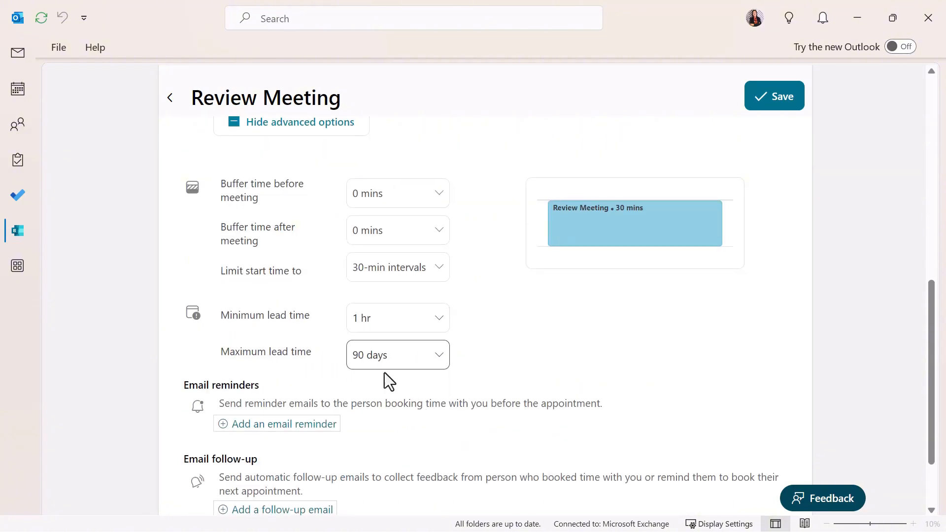
# Step: Look over the remaining Review Meeting settings, including the email follow-up, and save the meeting type
pyautogui.scroll(-2, 494, 389)
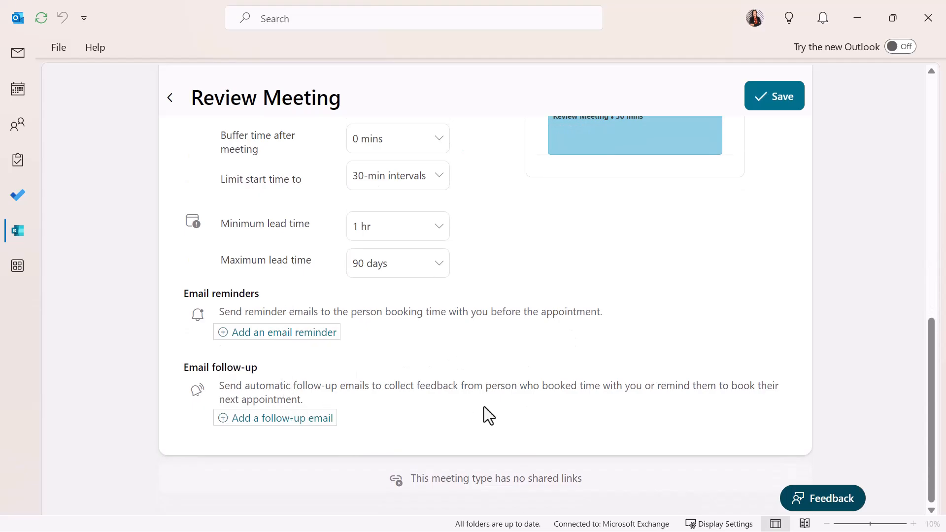
pyautogui.scroll(10, 650, 394)
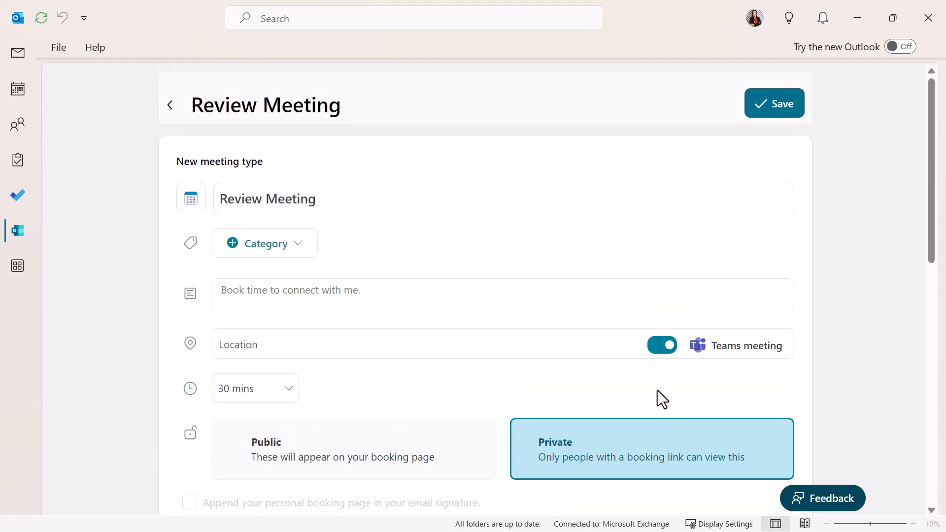
pyautogui.click(774, 103)
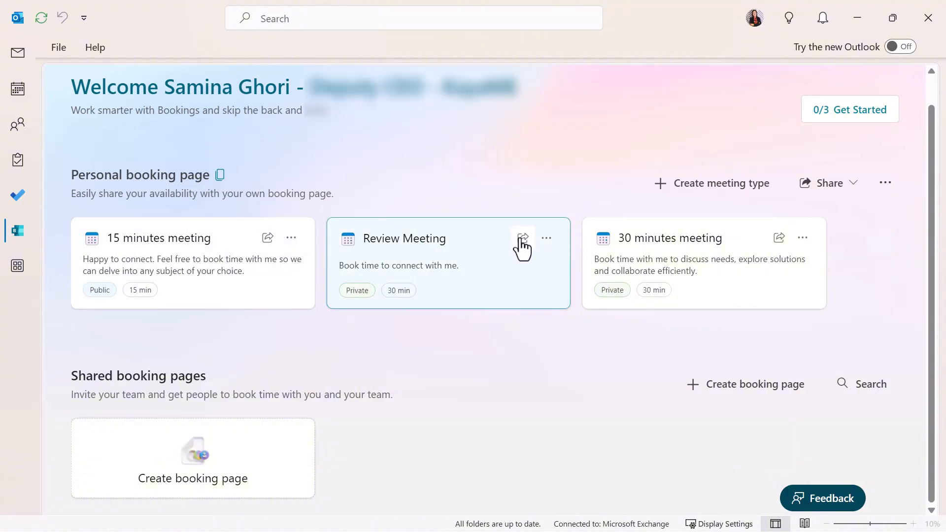
# Step: Copy the sharing link of the Review Meeting type from the personal booking page
pyautogui.click(521, 242)
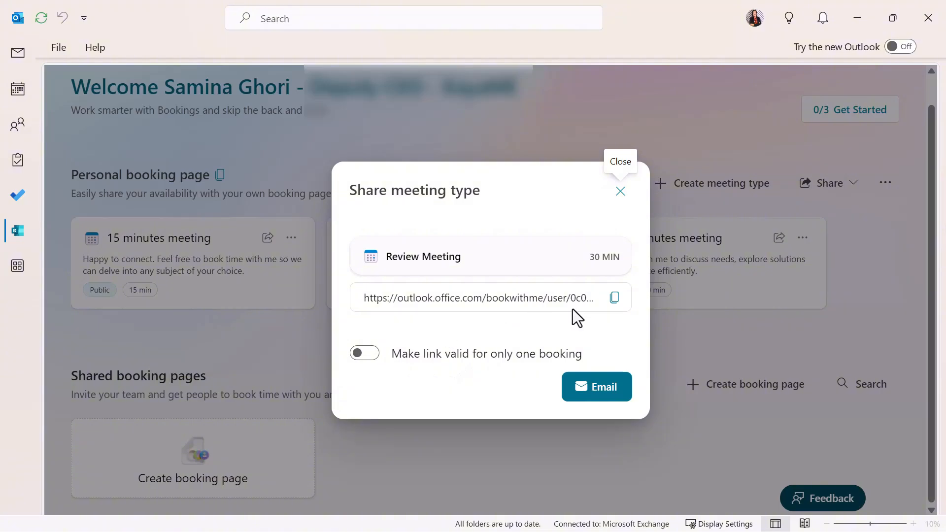
pyautogui.click(620, 302)
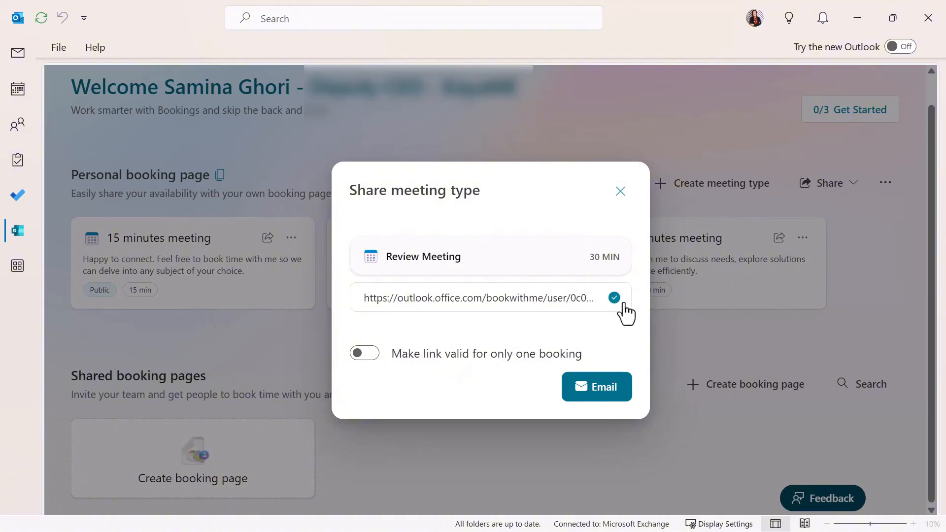
pyautogui.click(620, 192)
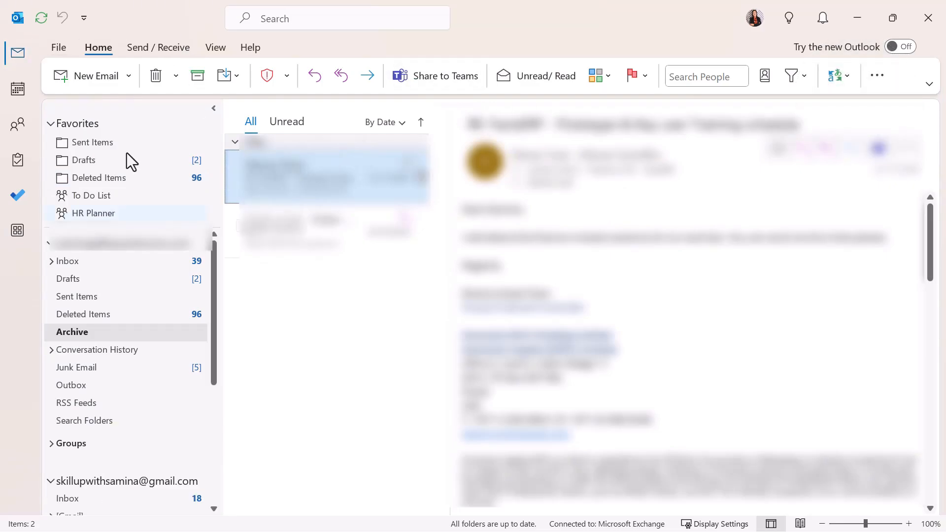
# Step: In the Outlook calendar options, turn on shortened appointments and meetings with the End early setting
pyautogui.moveTo(20, 92)
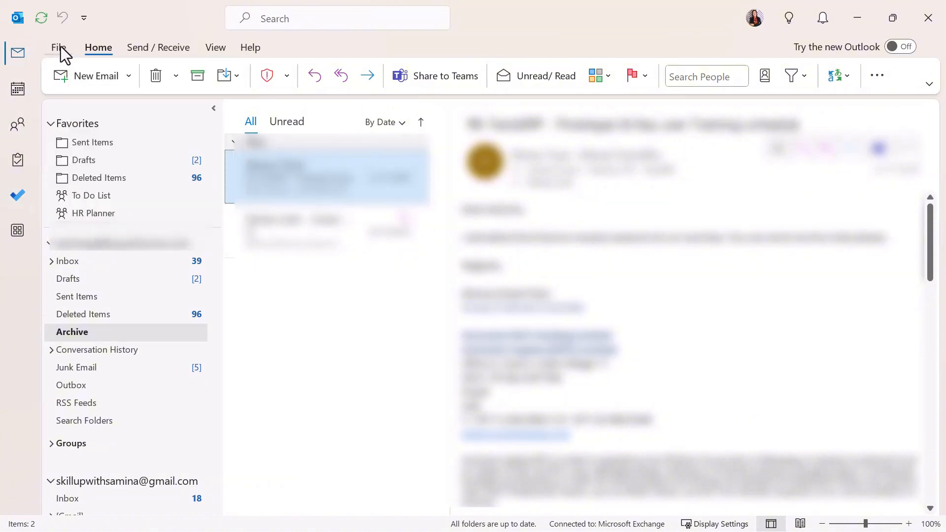
pyautogui.click(59, 48)
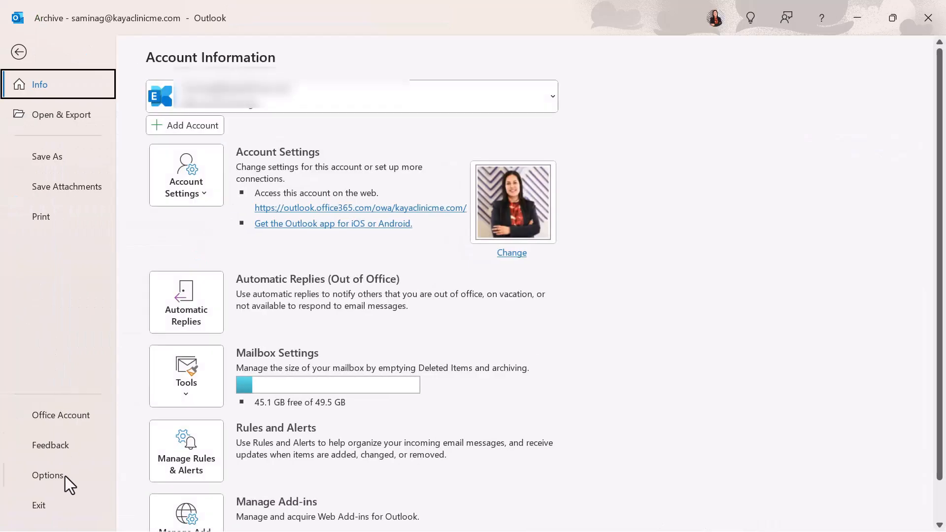
pyautogui.press('Escape')
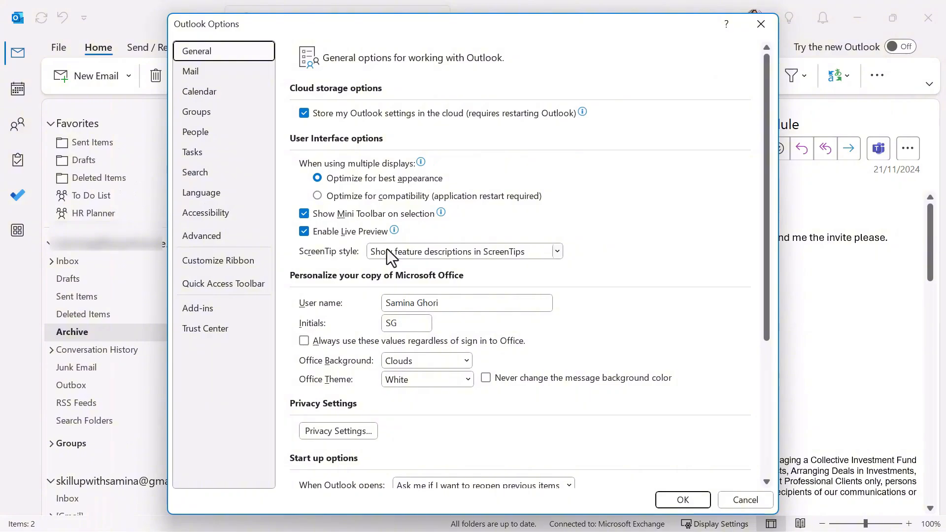
pyautogui.click(218, 91)
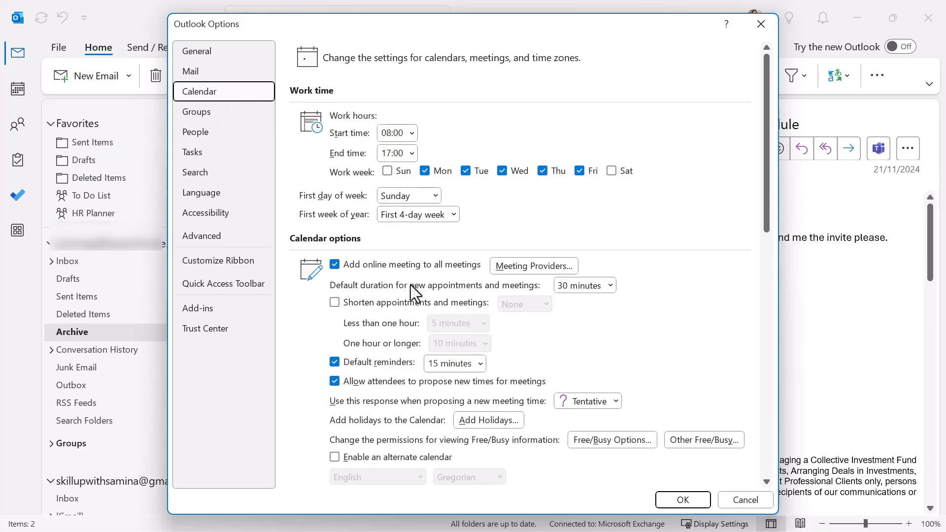
pyautogui.scroll(-1, 410, 285)
pyautogui.click(415, 268)
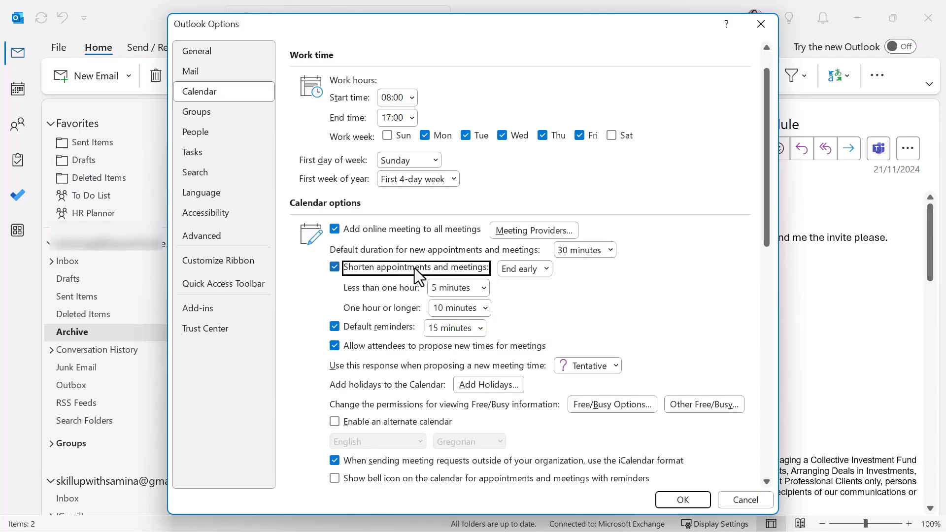
pyautogui.click(547, 269)
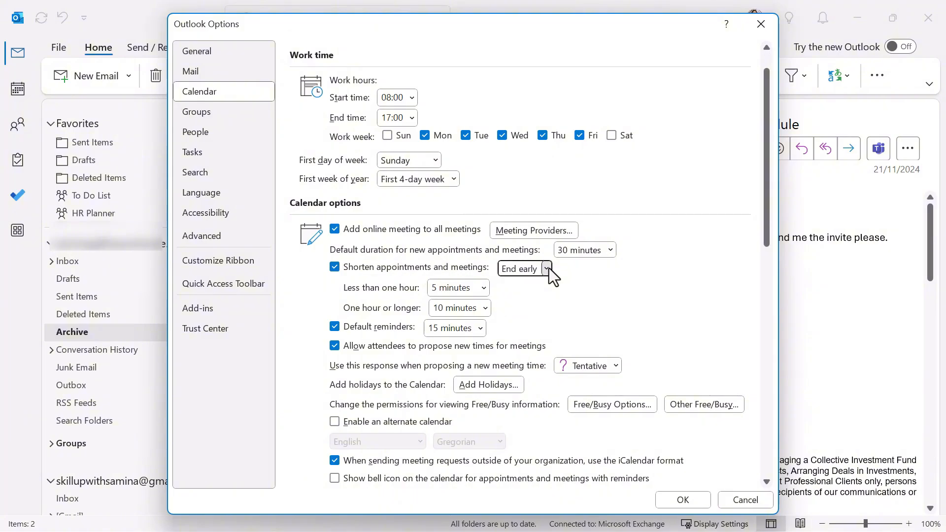
pyautogui.click(548, 268)
# Step: Look through the default reminder choices, keep 15 minutes, and apply the calendar options
pyautogui.click(476, 329)
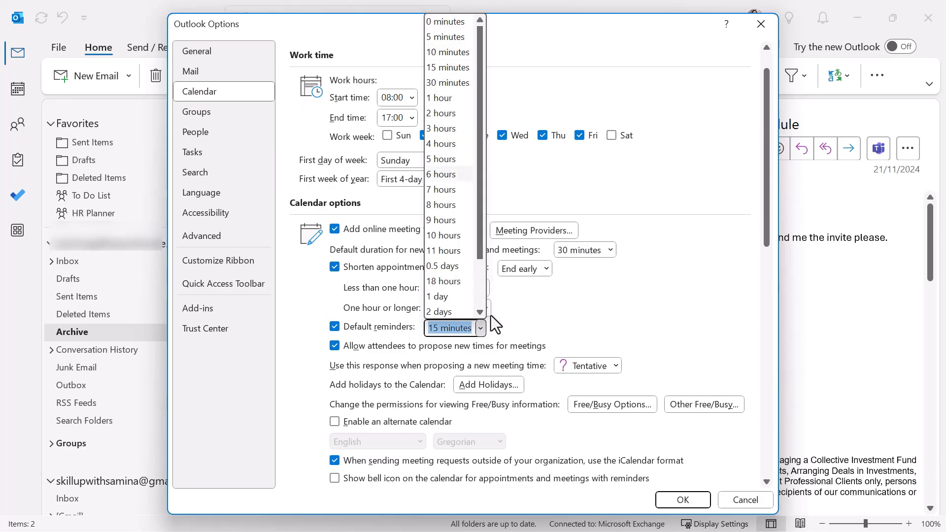
pyautogui.click(512, 320)
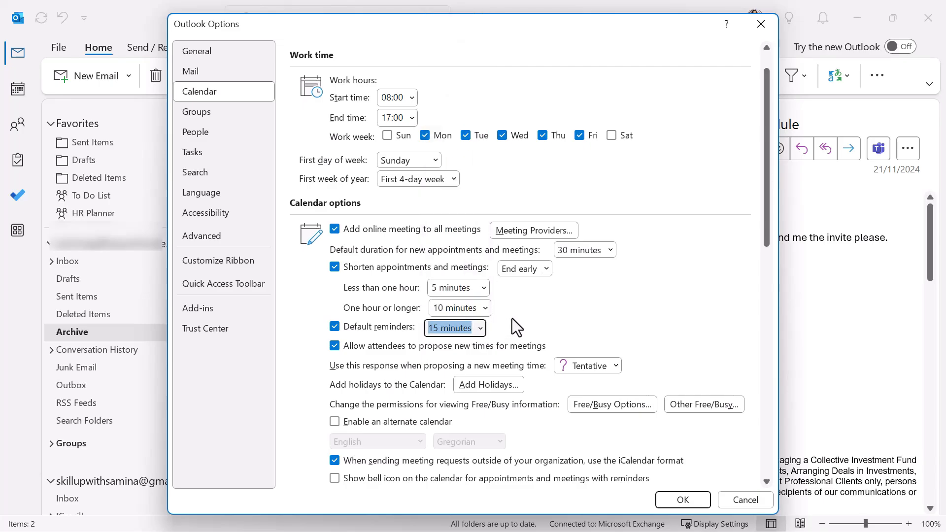
pyautogui.click(682, 499)
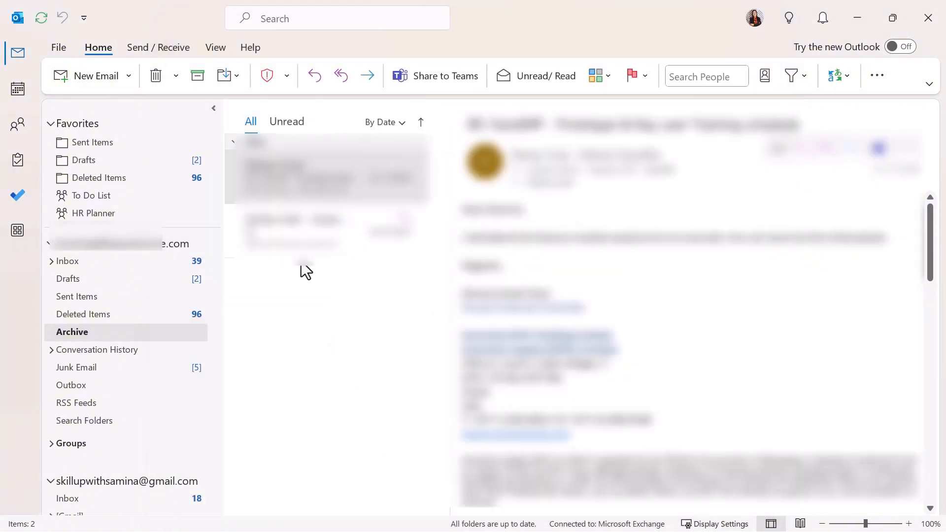
# Step: Start a new meeting from the calendar and set its end time to 10:50 (About 1 hour)
pyautogui.click(19, 91)
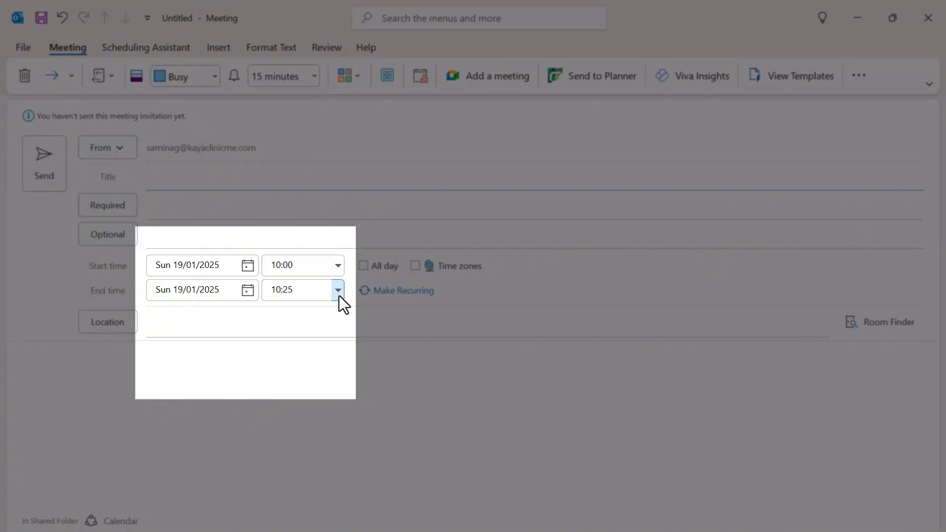
pyautogui.click(337, 265)
pyautogui.click(337, 266)
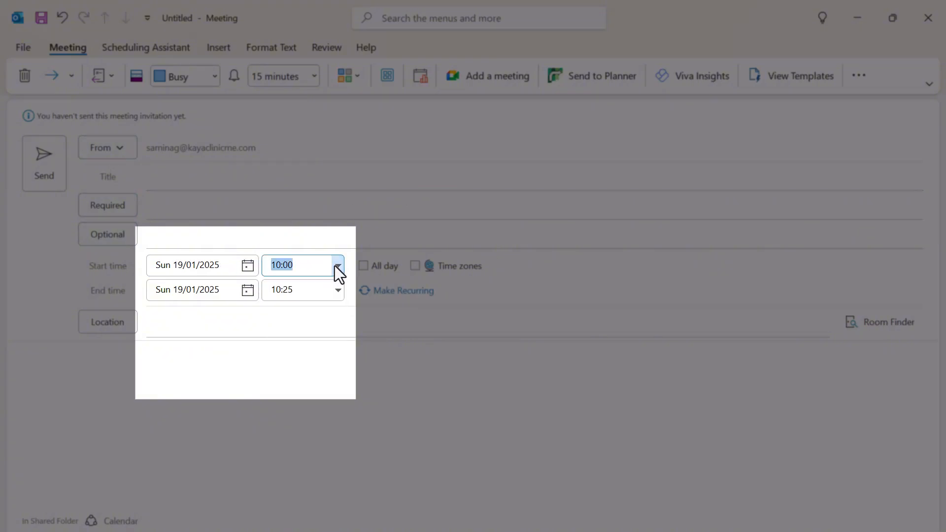
pyautogui.click(338, 289)
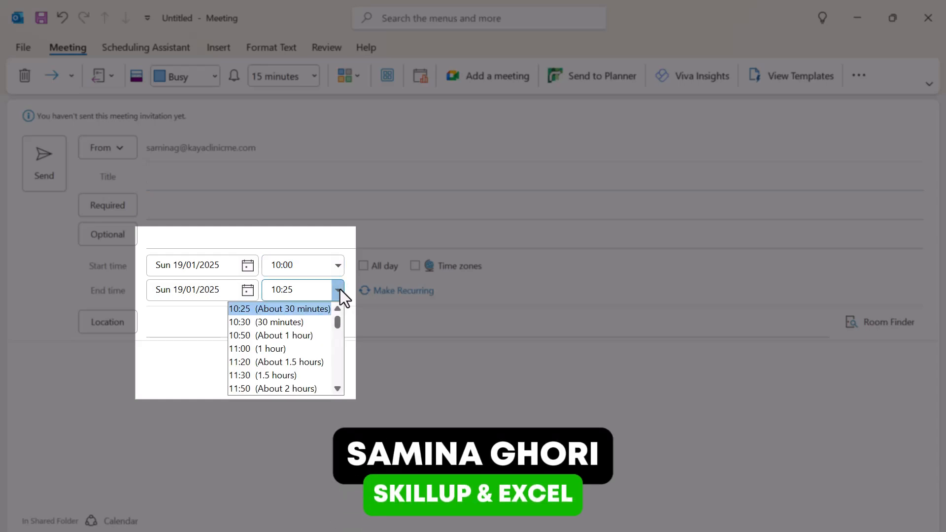
pyautogui.click(287, 336)
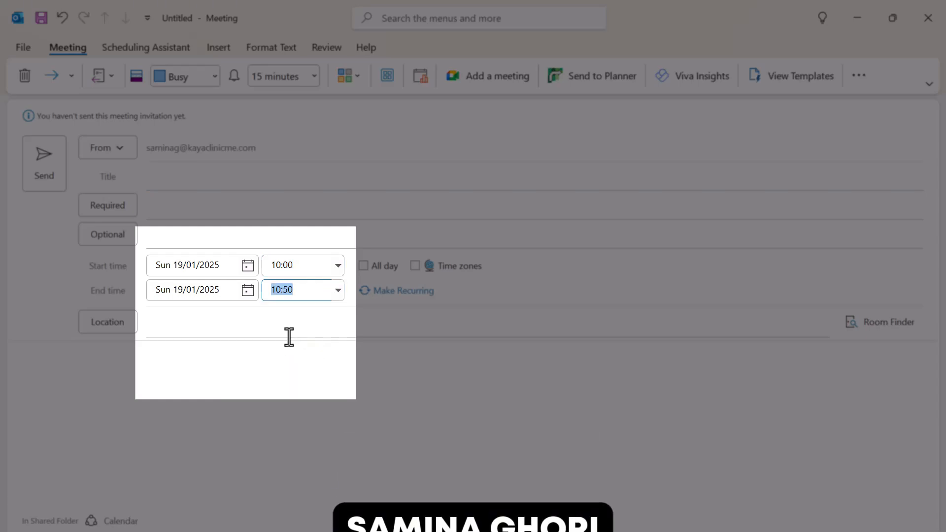
pyautogui.click(307, 294)
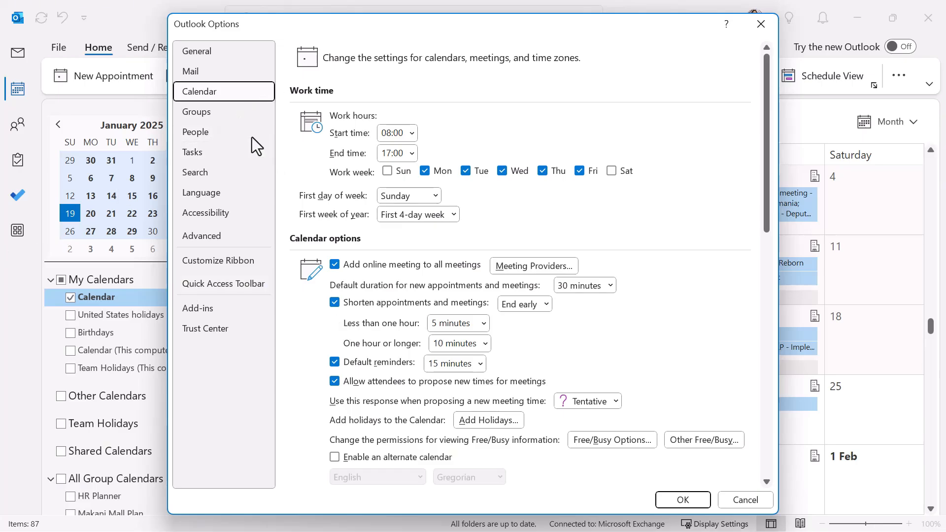
# Step: Set the work hours in the calendar options to start at 09:00 and end at 15:00
pyautogui.click(413, 132)
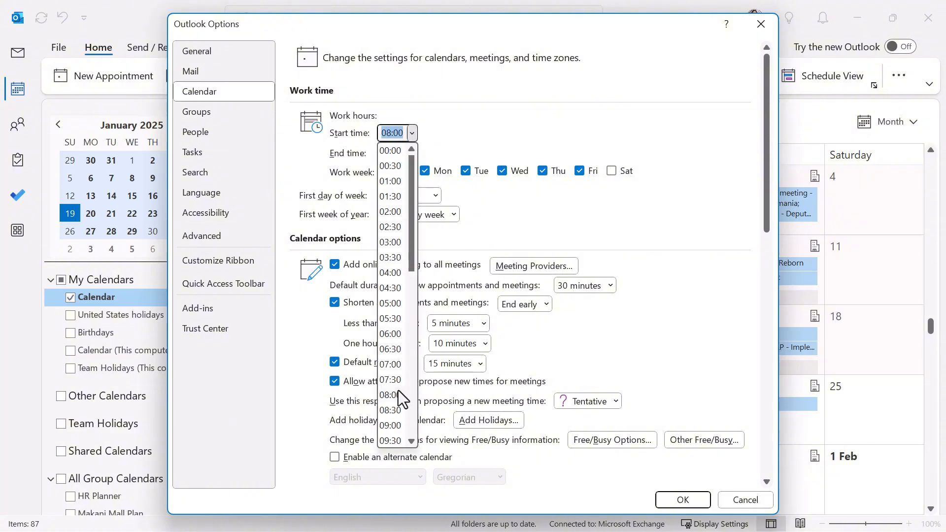
pyautogui.click(392, 425)
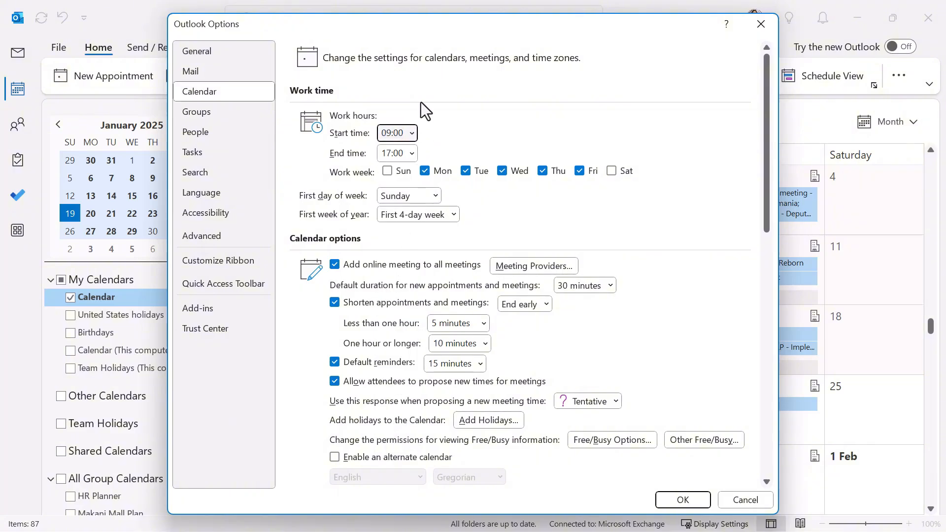
pyautogui.click(411, 153)
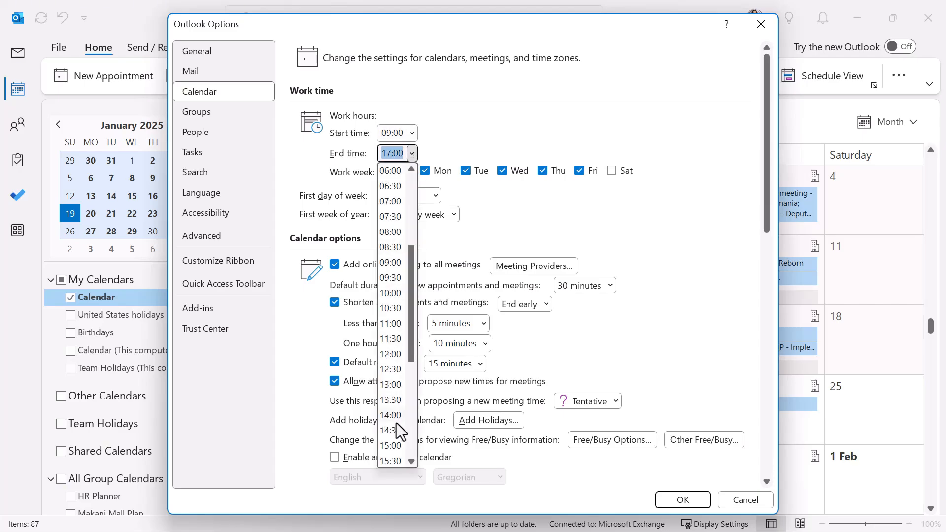
pyautogui.scroll(-5, 396, 423)
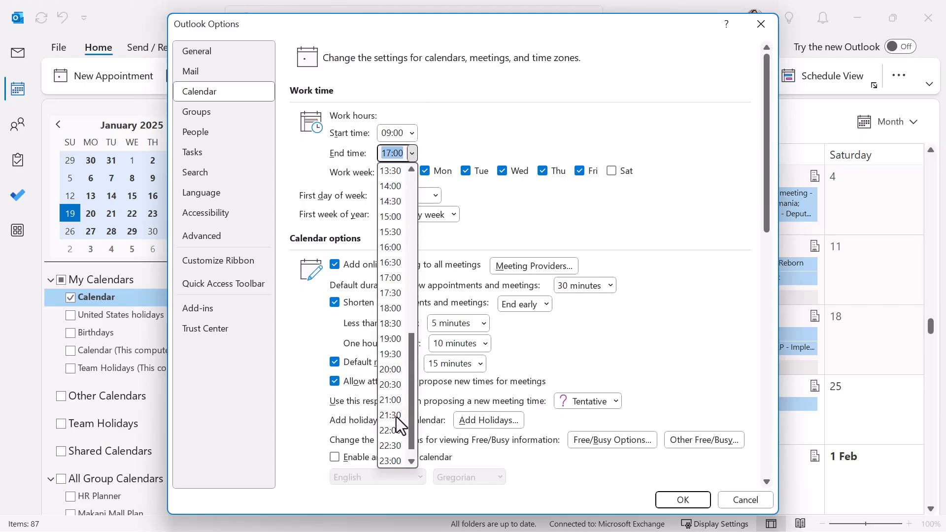
pyautogui.click(398, 217)
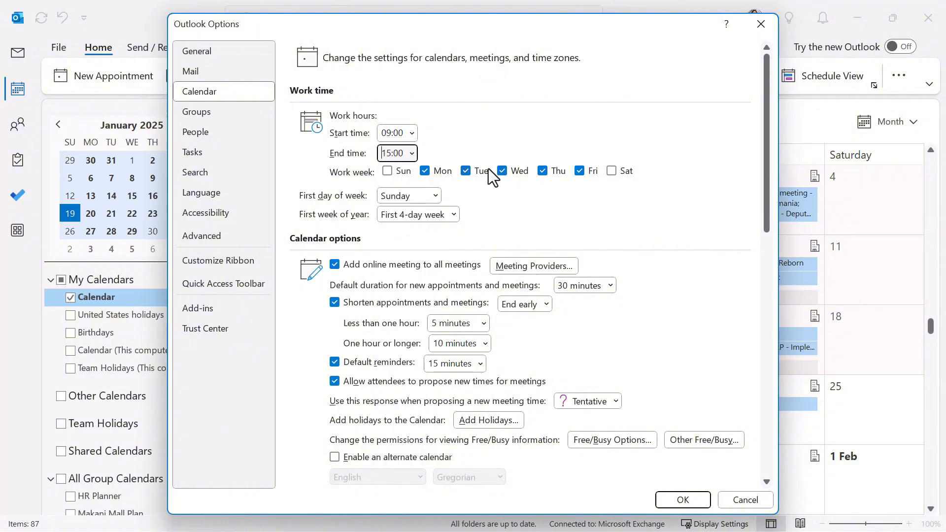
# Step: Remove Friday from the work week and make Monday the first day of the week
pyautogui.click(581, 173)
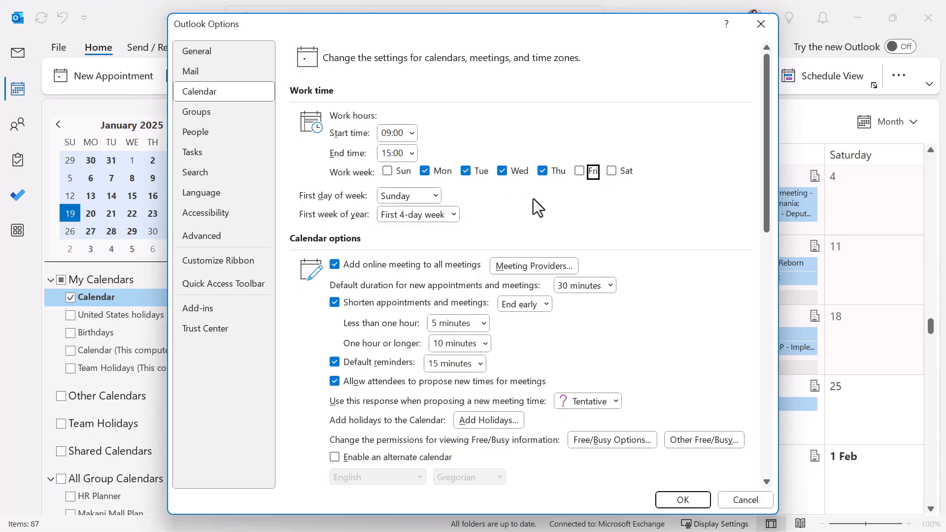
pyautogui.click(443, 215)
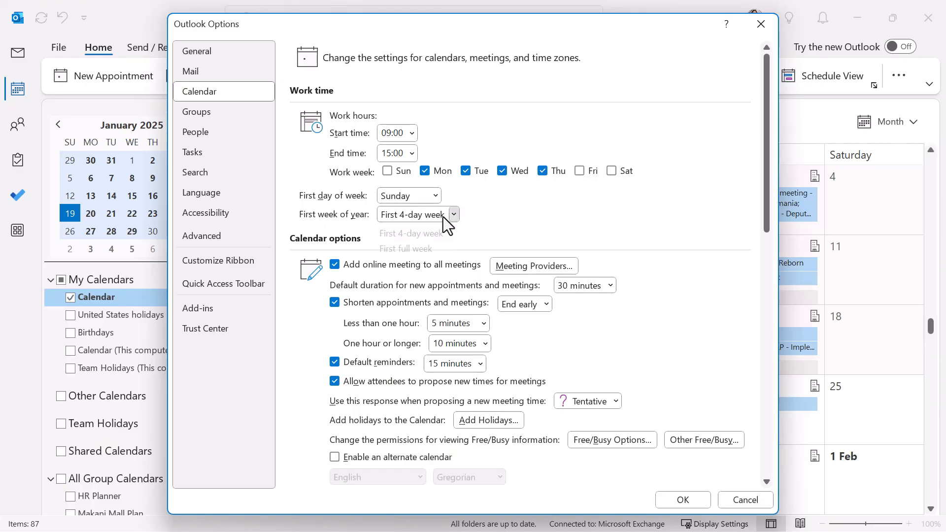
pyautogui.click(425, 199)
pyautogui.click(424, 199)
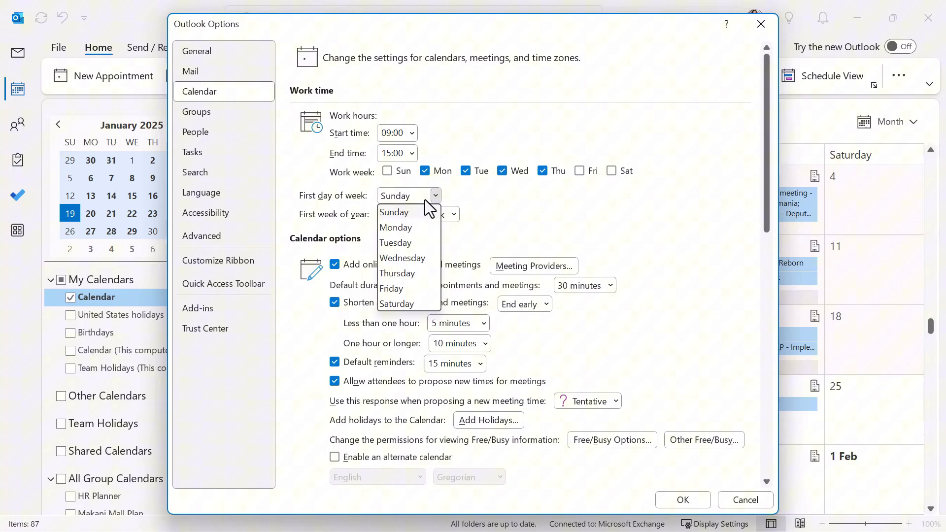
pyautogui.click(400, 229)
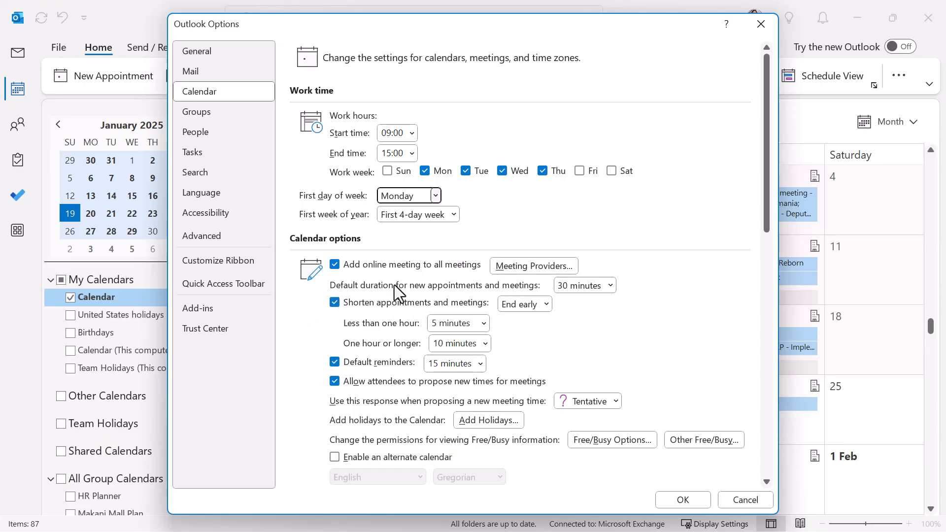
# Step: Check the default meeting duration choices and look over the 10 - 13 February 2025 work week in the calendar
pyautogui.click(592, 289)
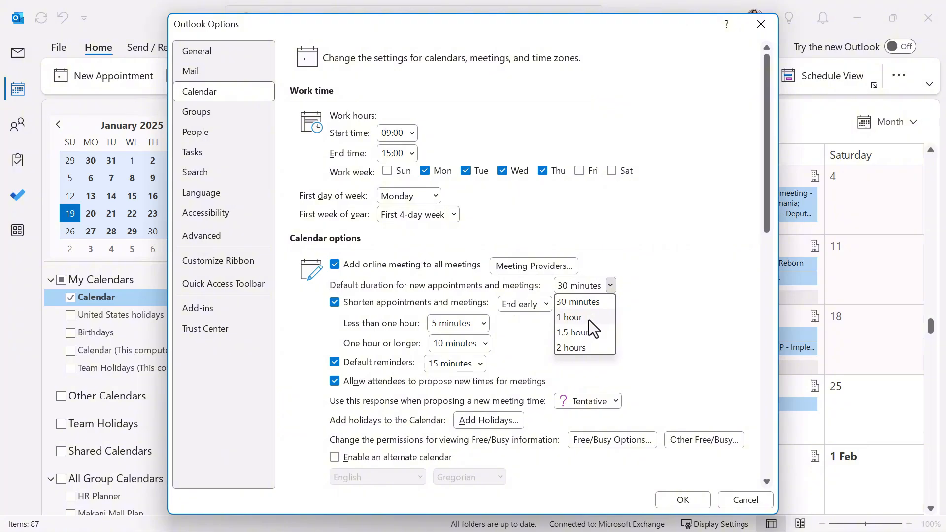
pyautogui.click(641, 291)
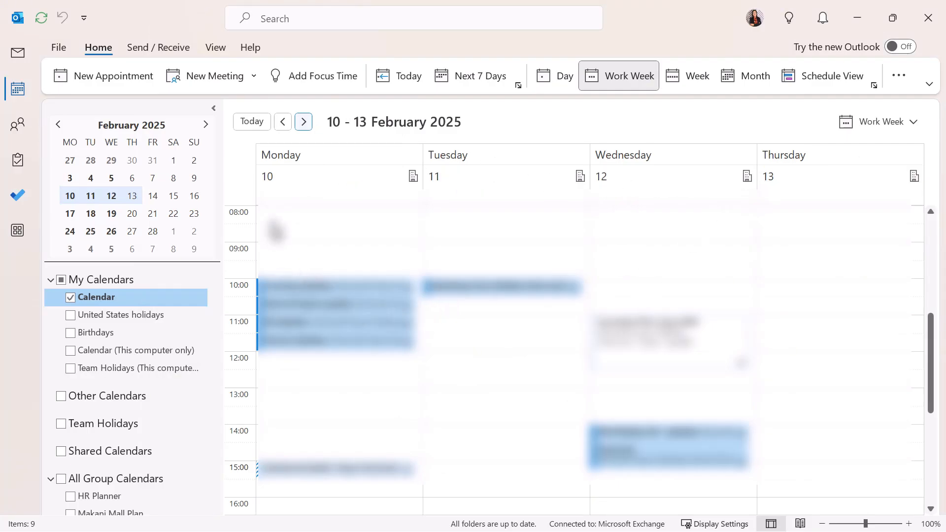
pyautogui.scroll(1, 253, 232)
pyautogui.scroll(-1, 250, 242)
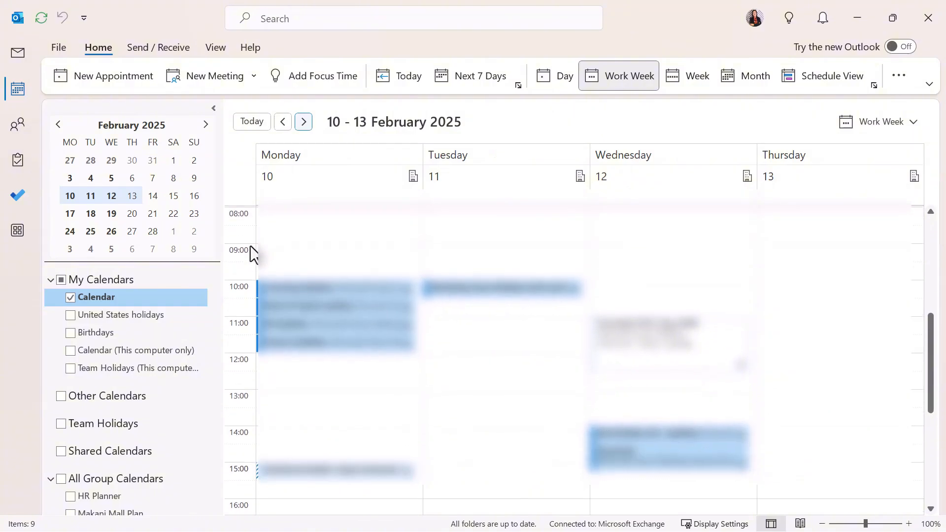
# Step: Label the calendar's primary time zone Dubai in the calendar options
pyautogui.scroll(-2, 250, 252)
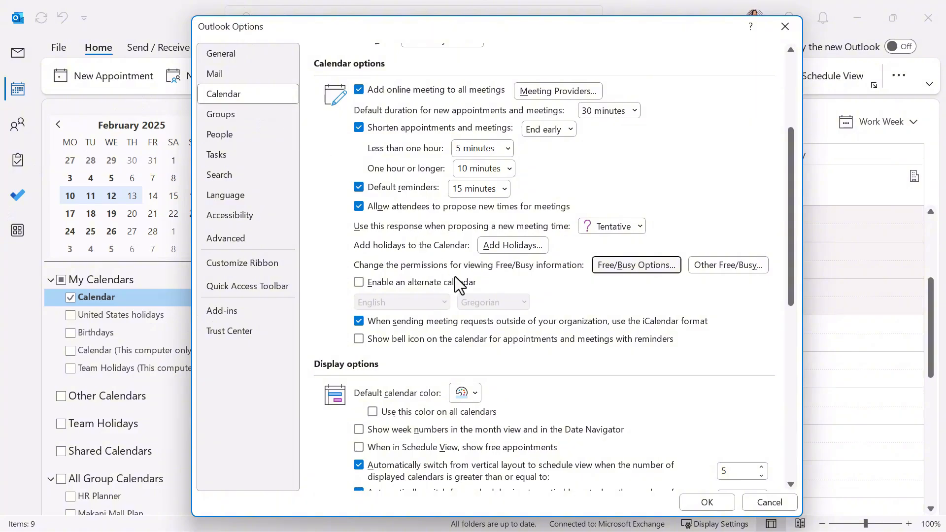
pyautogui.scroll(-5, 566, 288)
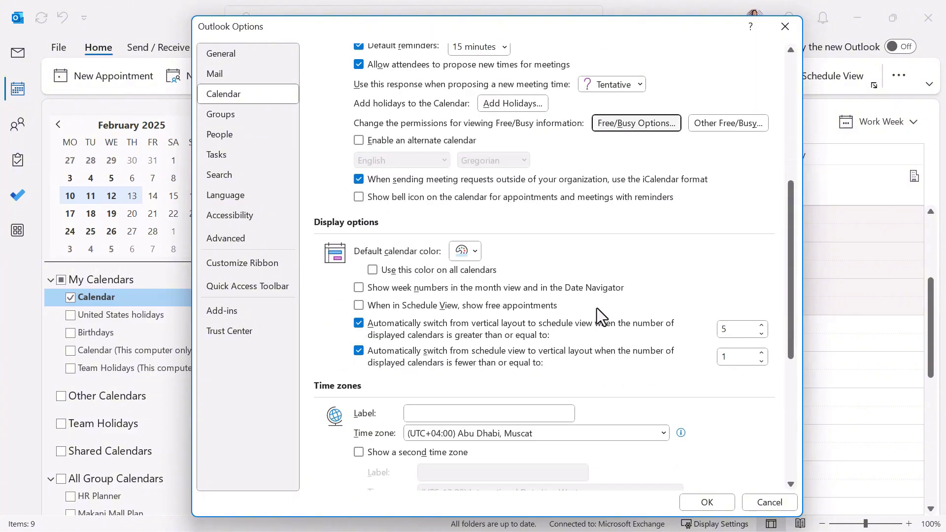
pyautogui.click(419, 305)
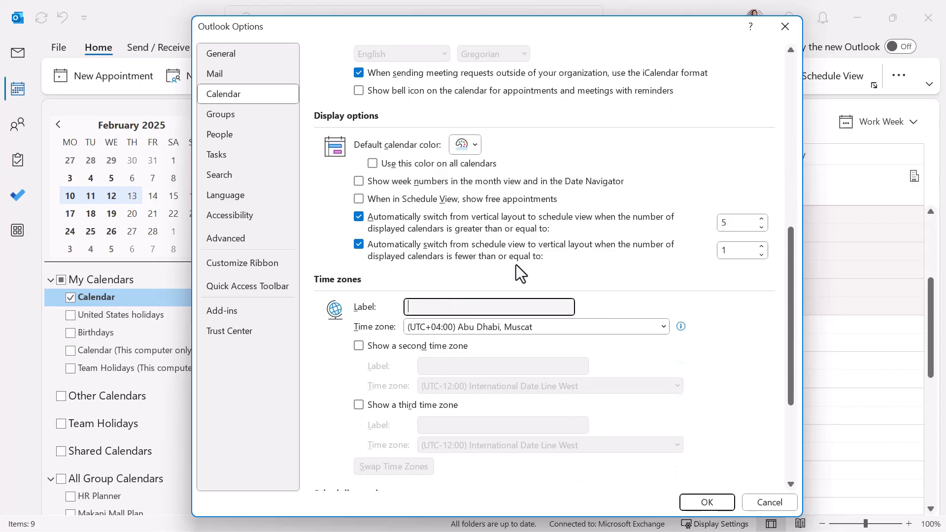
pyautogui.write('Dubai')
# Step: Show a second time zone labelled London and set it to (UTC+00:00) Dublin, Edinburgh, Lisbon, London
pyautogui.scroll(1, 507, 357)
pyautogui.click(449, 377)
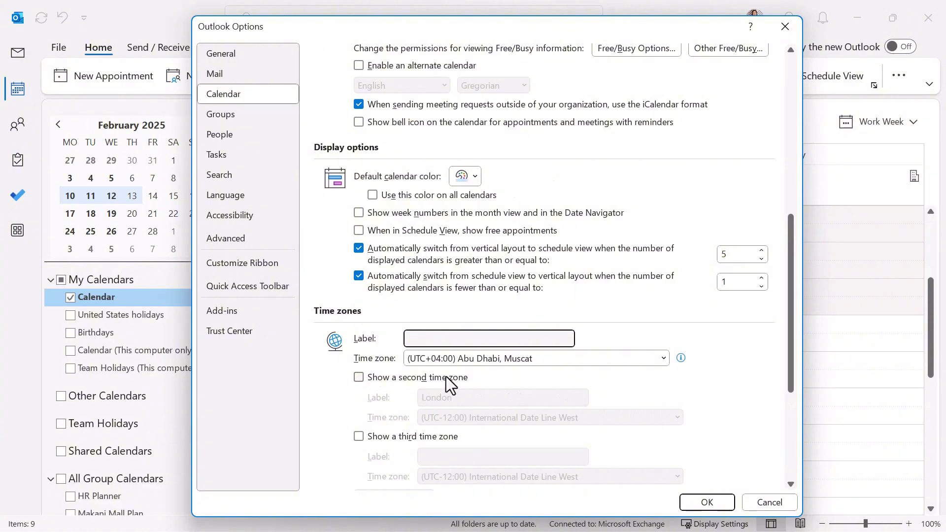
pyautogui.scroll(-1, 478, 402)
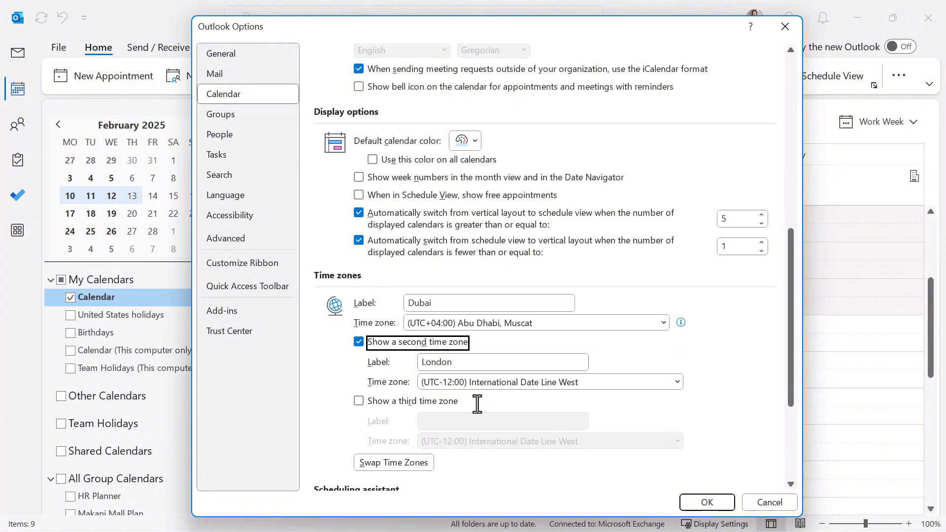
pyautogui.click(581, 383)
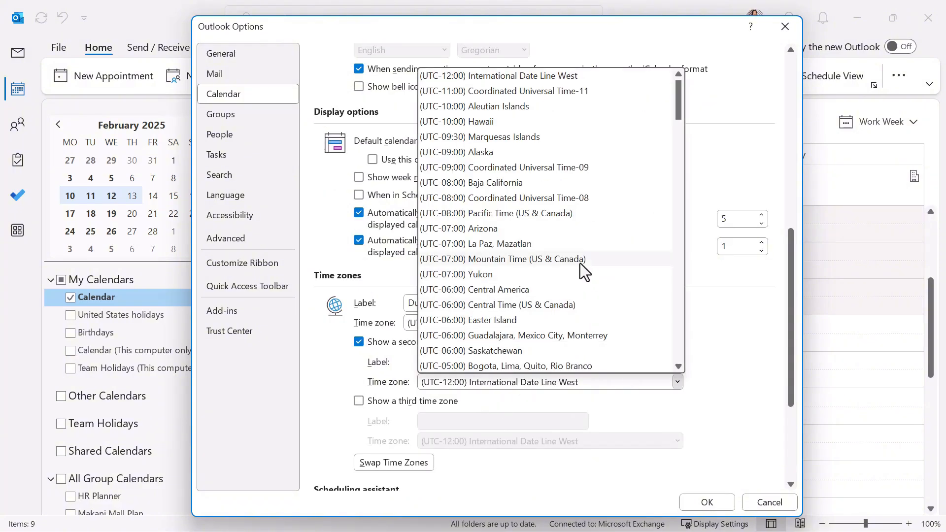
pyautogui.scroll(-14, 516, 155)
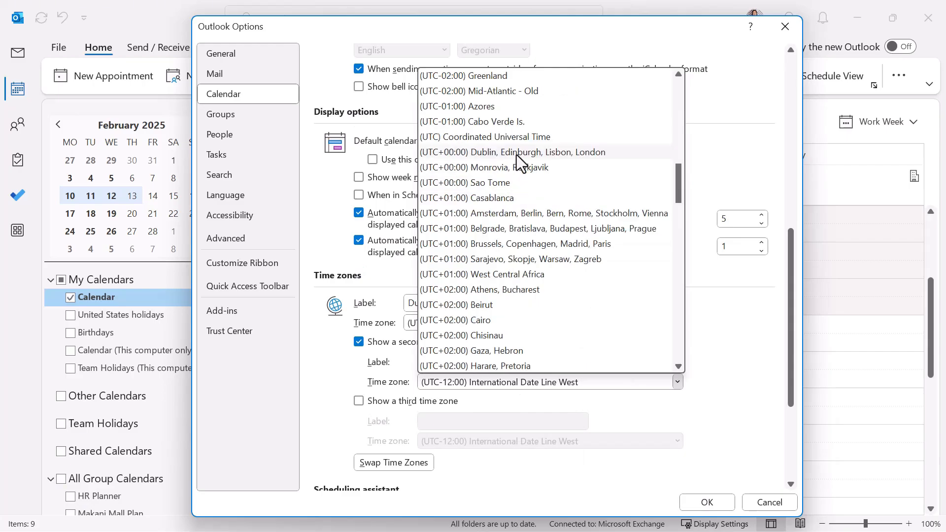
pyautogui.click(516, 152)
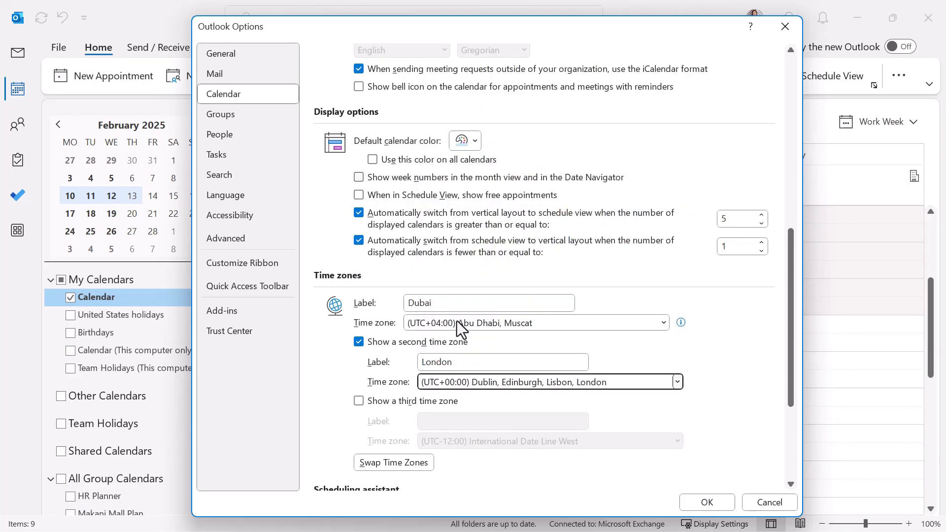
# Step: Show a third time zone labelled New York, set it to (UTC-08:00) Pacific Time (US & Canada), and apply the options
pyautogui.scroll(-1, 466, 389)
pyautogui.click(407, 368)
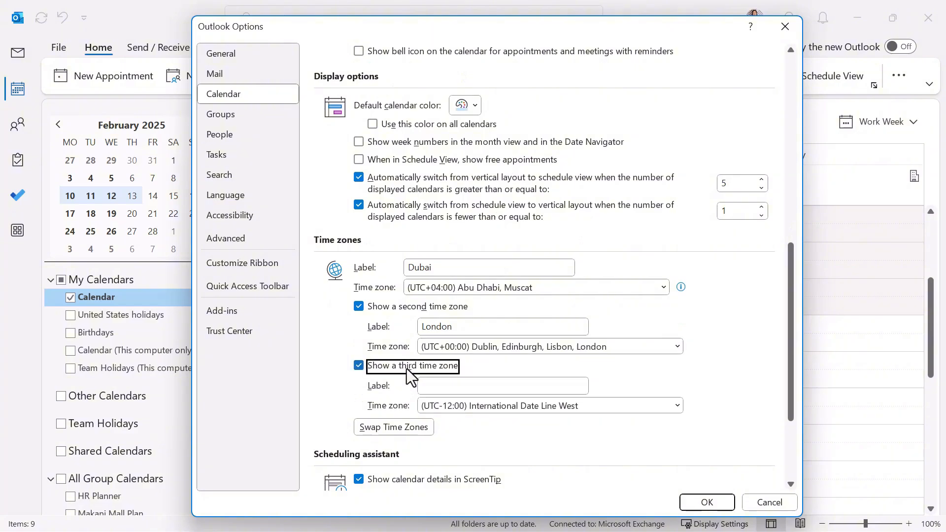
pyautogui.click(479, 386)
pyautogui.write('New York')
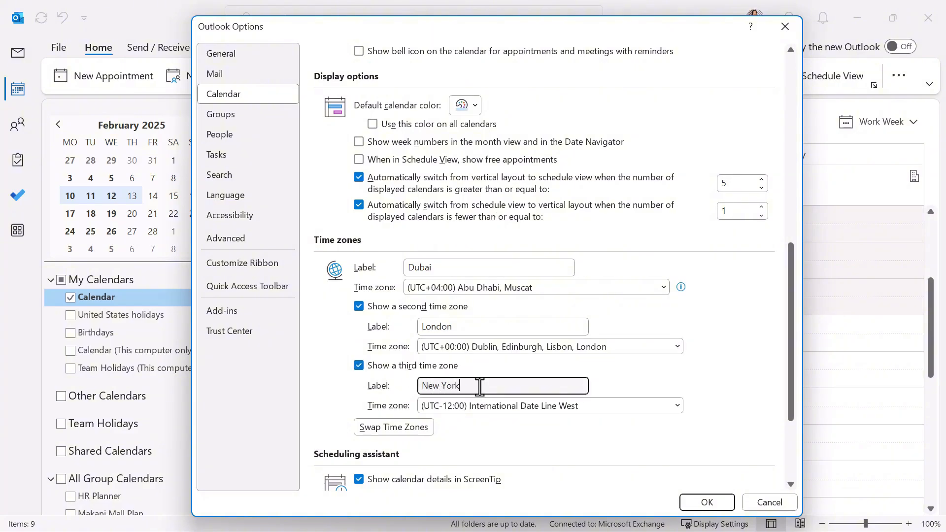
pyautogui.press('Tab')
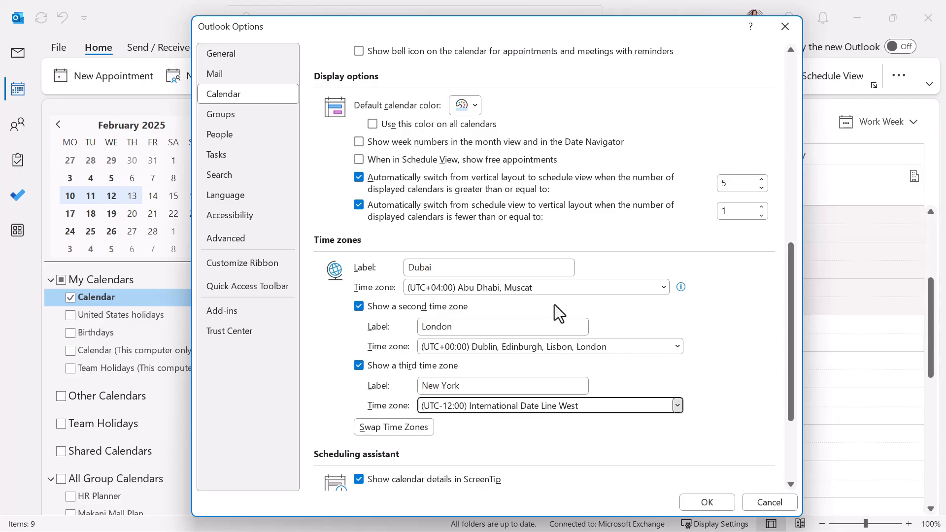
pyautogui.hotkey('alt', 'Down')
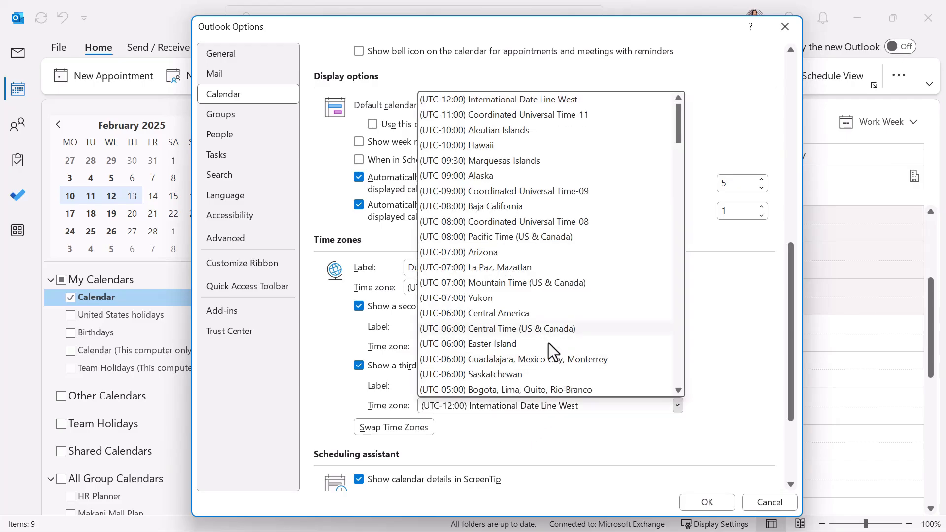
pyautogui.click(541, 236)
pyautogui.scroll(-1, 557, 404)
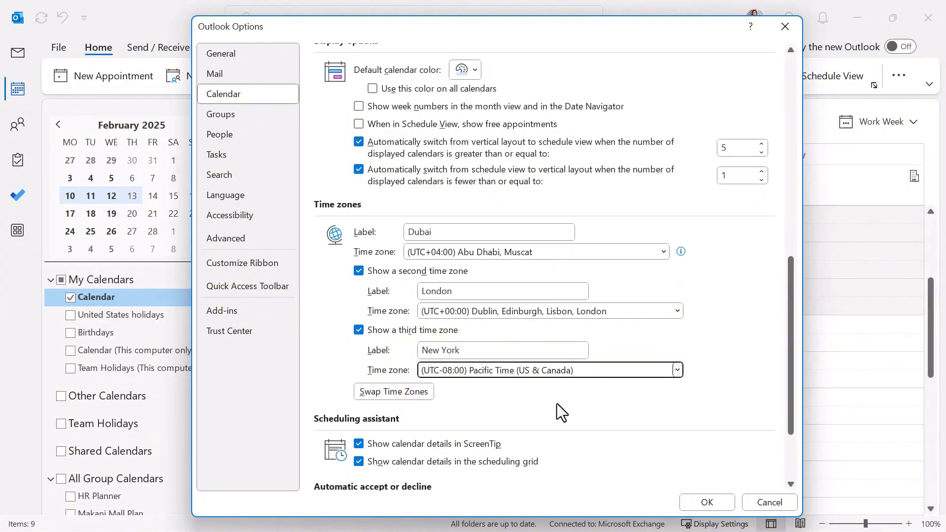
pyautogui.click(707, 504)
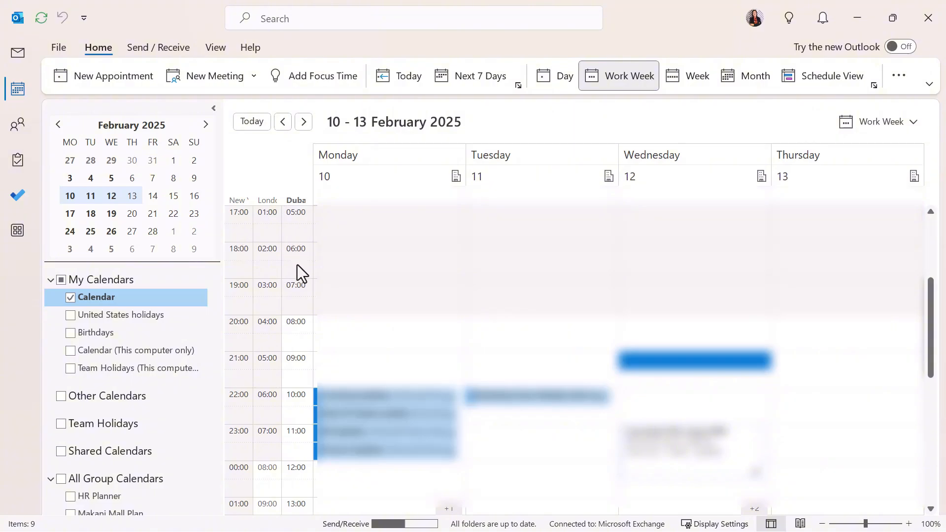
pyautogui.scroll(-5, 293, 323)
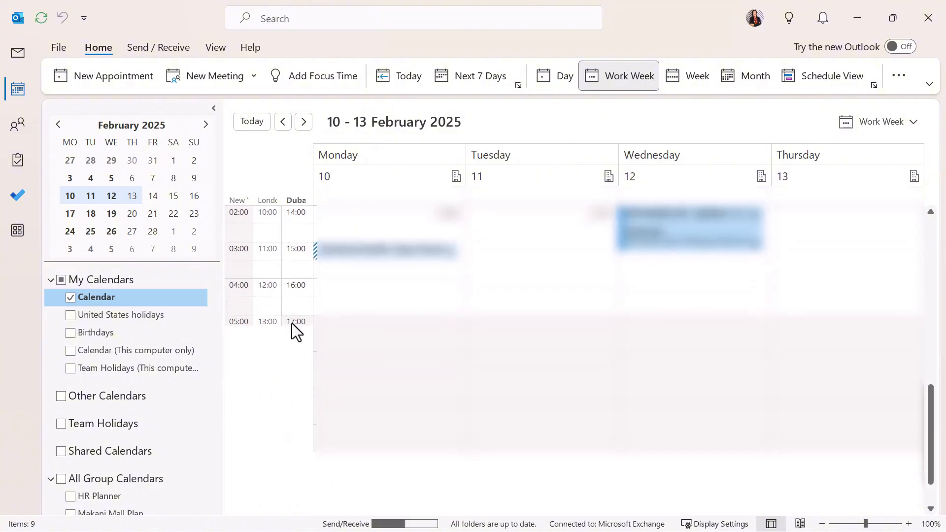
pyautogui.scroll(-2, 292, 325)
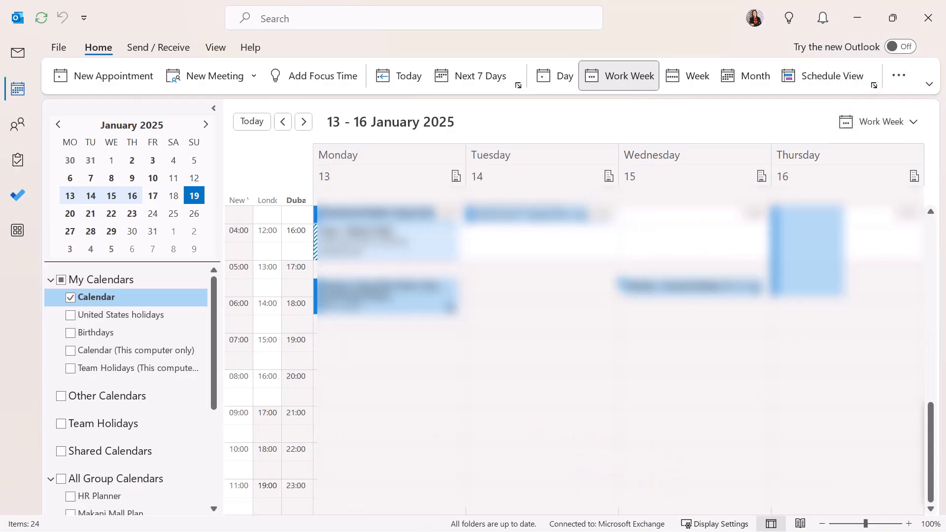
# Step: Open the main calendar's sharing permissions and switch the organization-wide level through the view-only choices to Can edit
pyautogui.rightClick(176, 295)
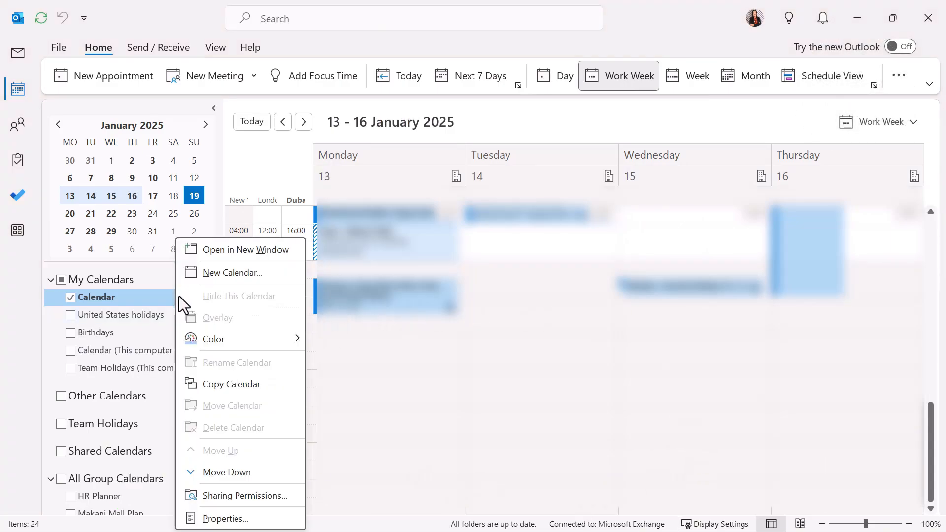
pyautogui.click(220, 495)
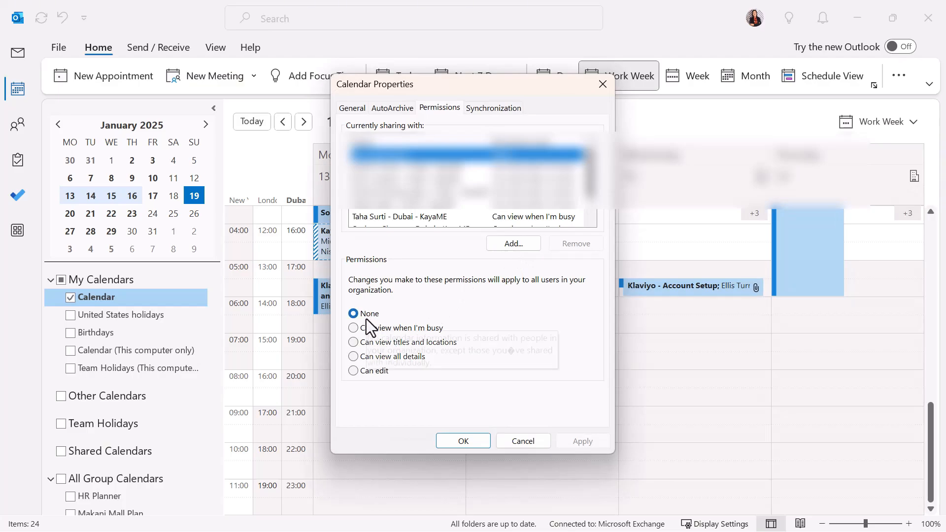
pyautogui.click(426, 329)
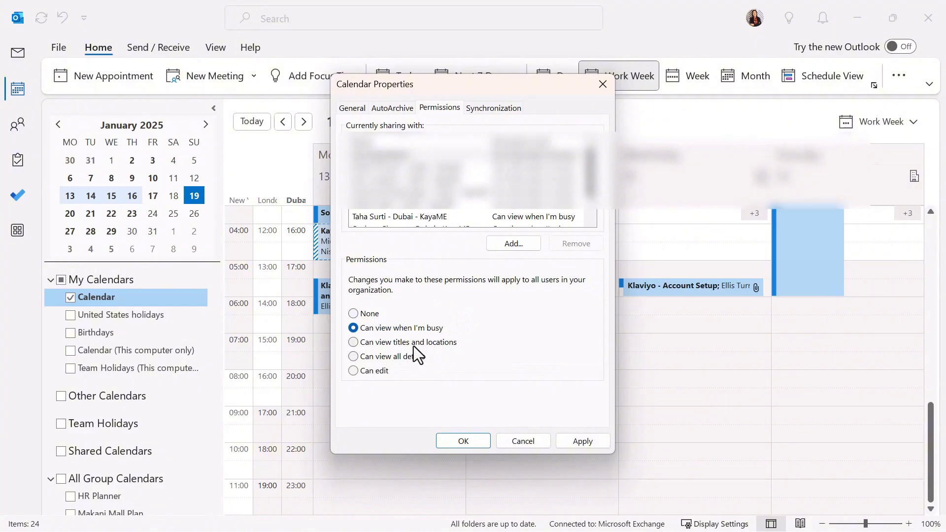
pyautogui.click(412, 345)
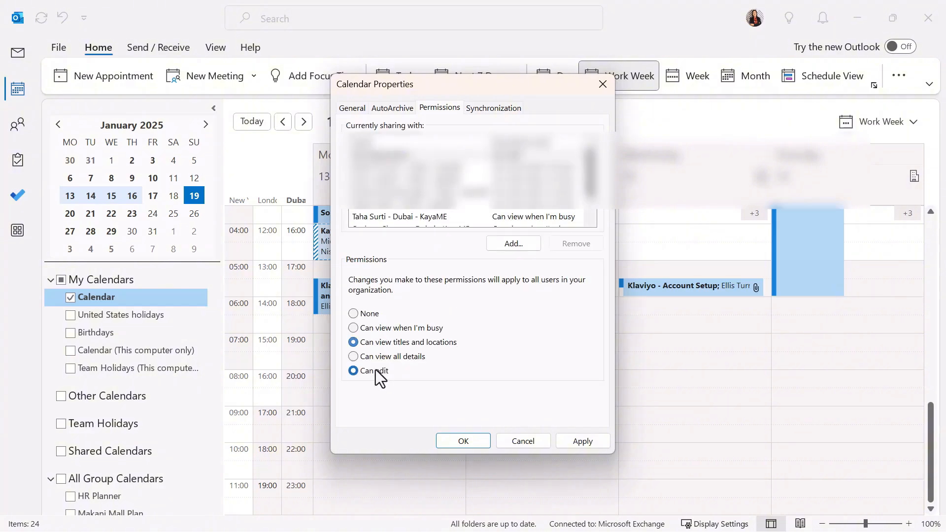
pyautogui.click(375, 370)
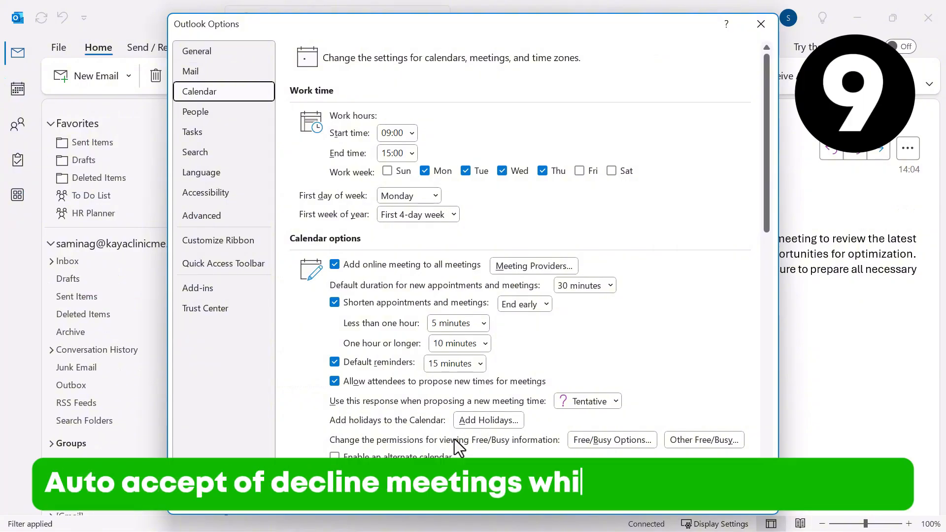
# Step: Enable automatically accepting meeting requests, declining conflicting requests and declining recurring requests in the calendar's automatic accept or decline settings
pyautogui.scroll(-3, 587, 259)
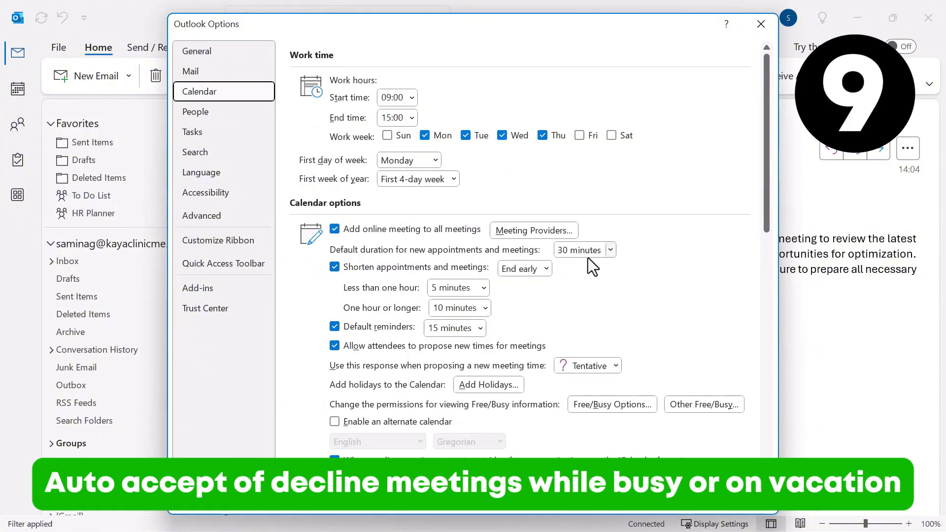
pyautogui.scroll(-3, 609, 255)
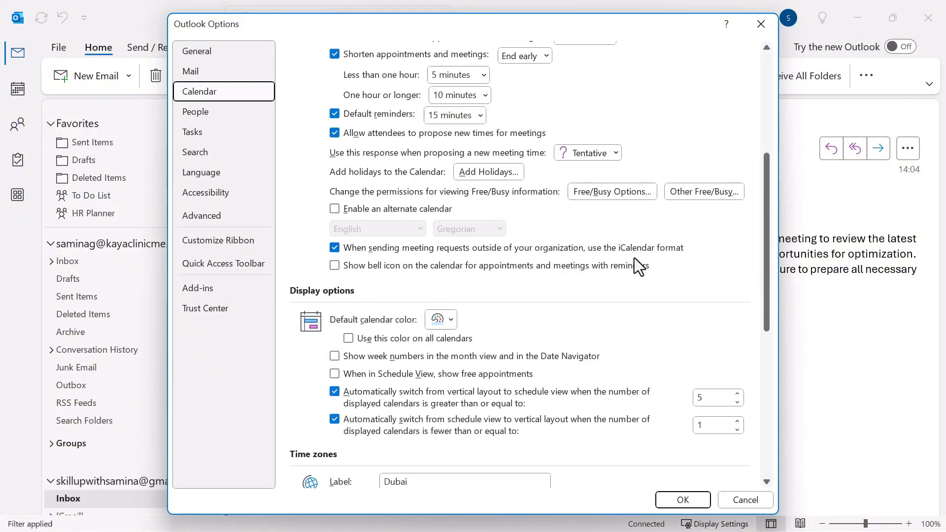
pyautogui.scroll(-4, 650, 251)
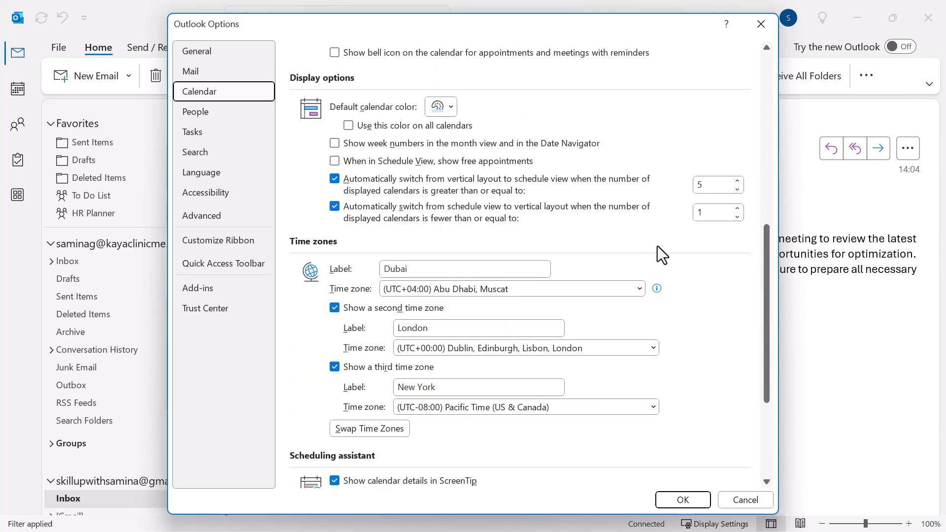
pyautogui.scroll(-1, 662, 255)
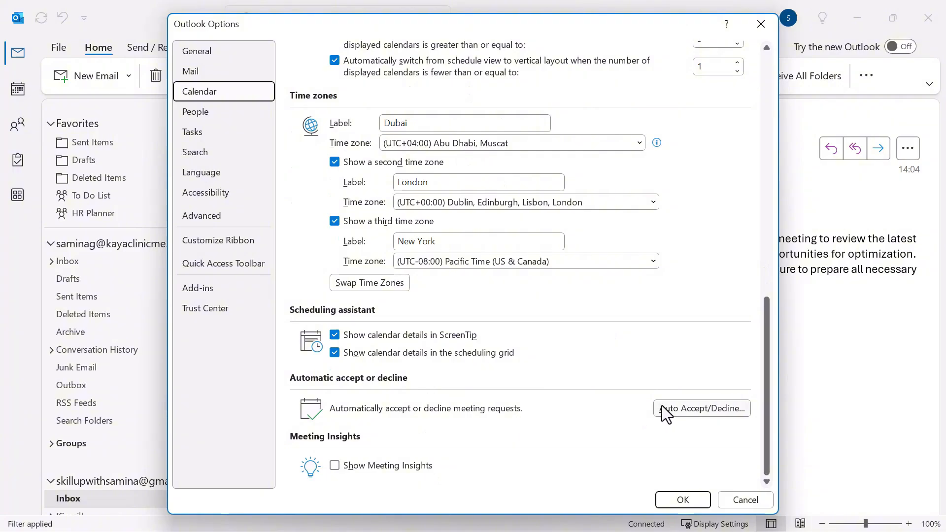
pyautogui.click(690, 408)
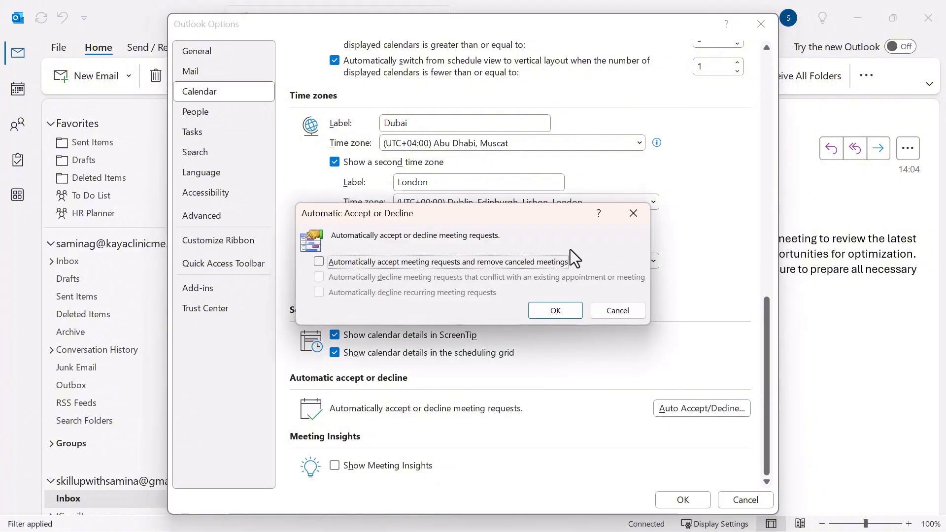
pyautogui.click(418, 259)
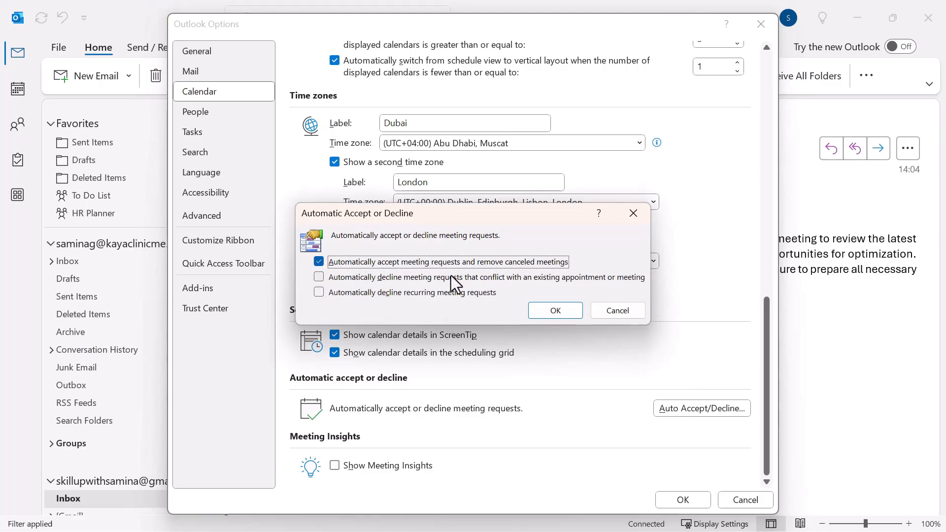
pyautogui.click(456, 277)
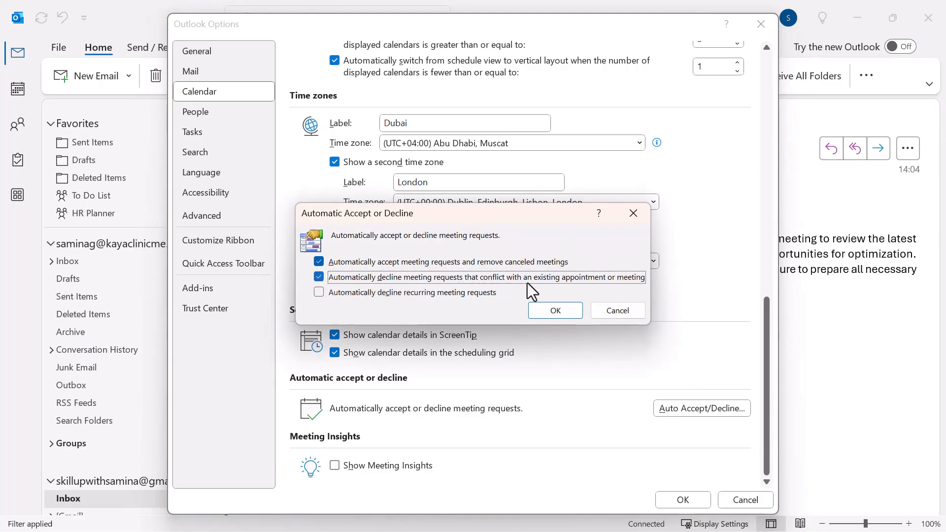
pyautogui.click(450, 296)
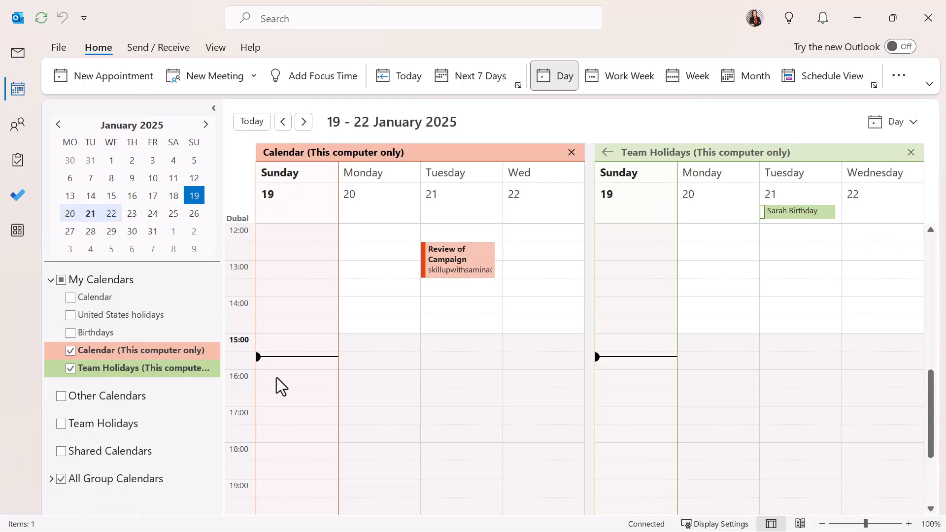
# Step: Hide the Team Holidays calendar and show it again, overlaid on Calendar (This computer only)
pyautogui.click(73, 372)
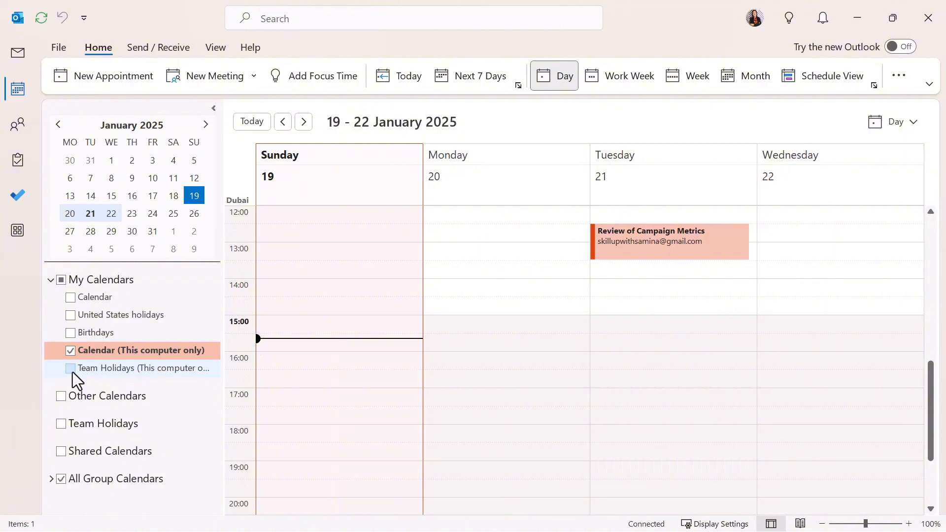
pyautogui.click(71, 369)
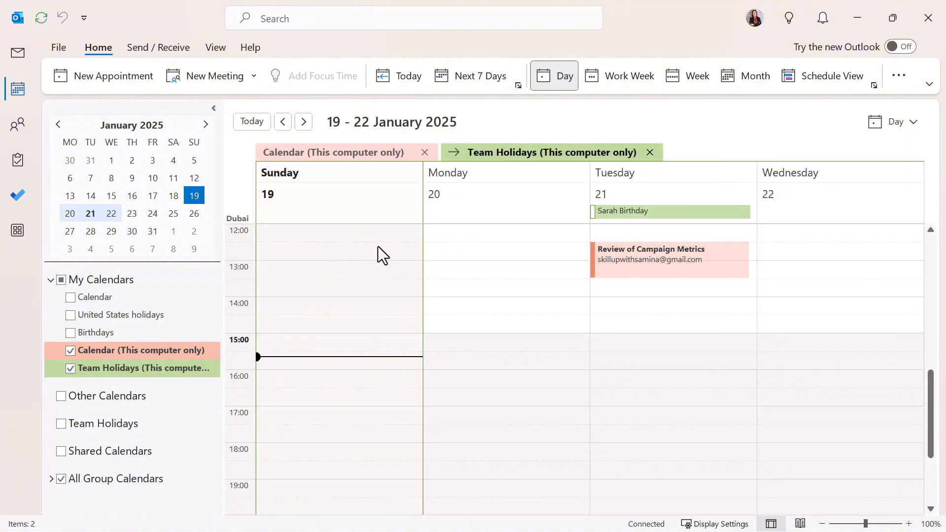
# Step: Set the first week of the year to First full week in the calendar options
pyautogui.rightClick(458, 241)
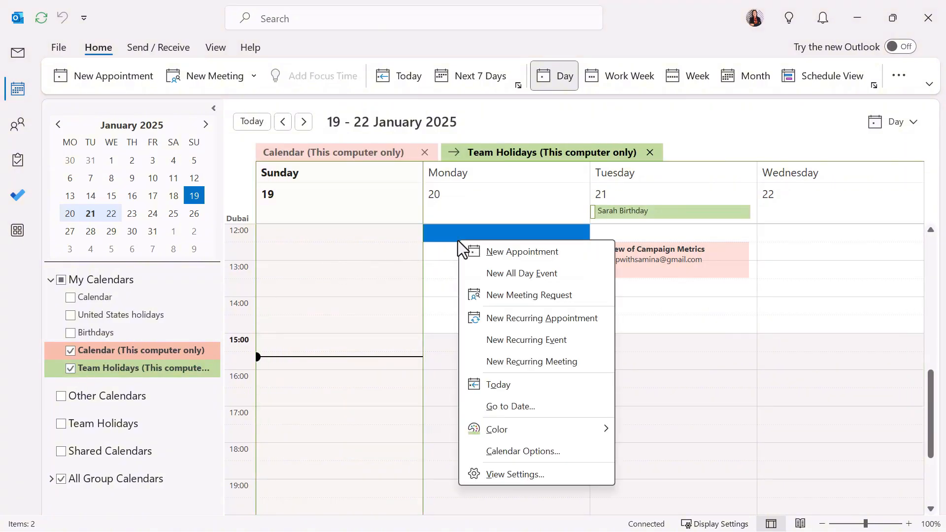
pyautogui.click(515, 451)
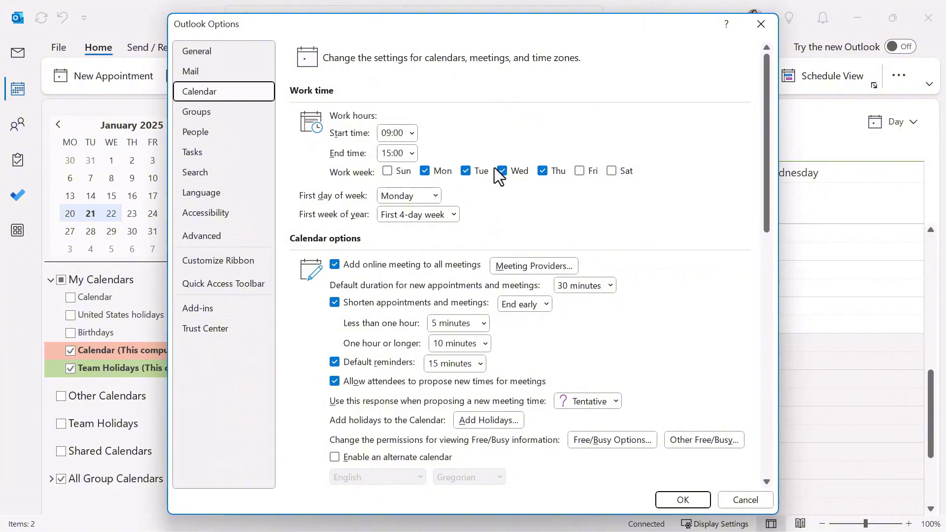
pyautogui.click(415, 215)
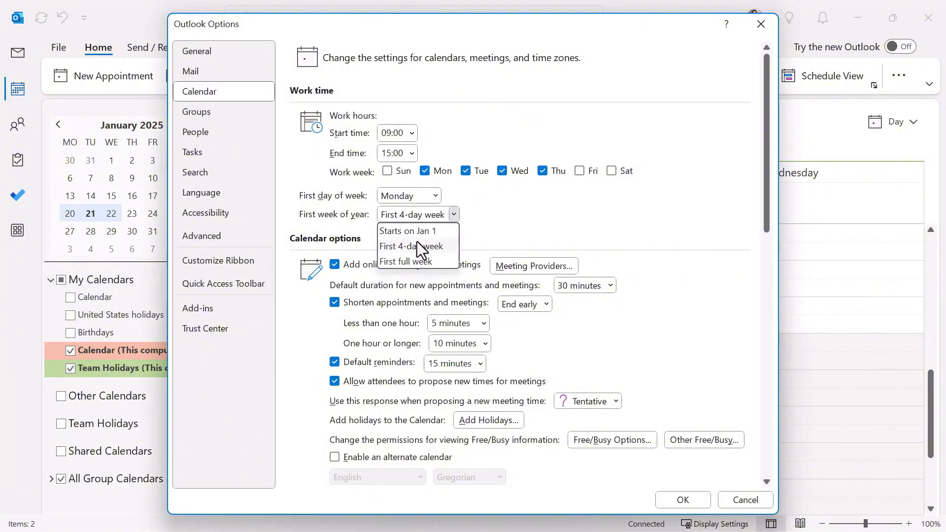
pyautogui.click(420, 262)
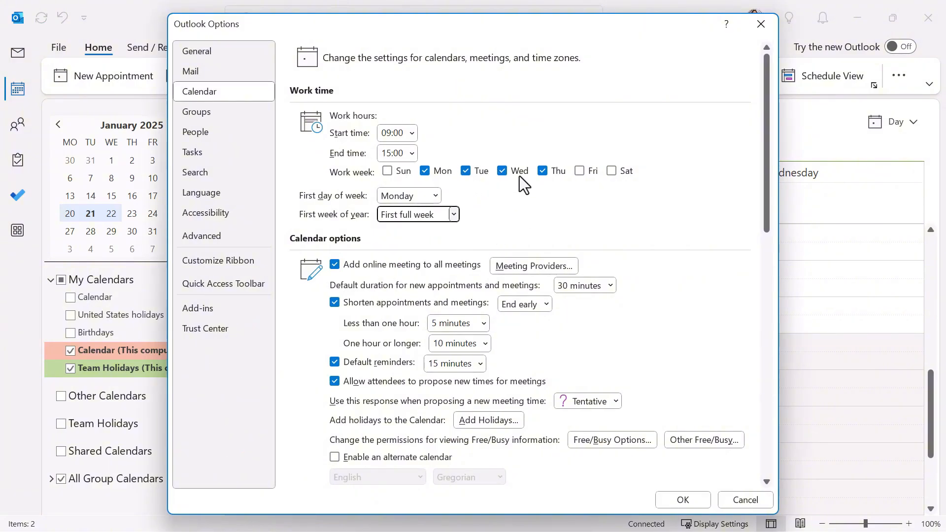
# Step: Set the work hours' end time to 18:00 and save the calendar options
pyautogui.click(412, 152)
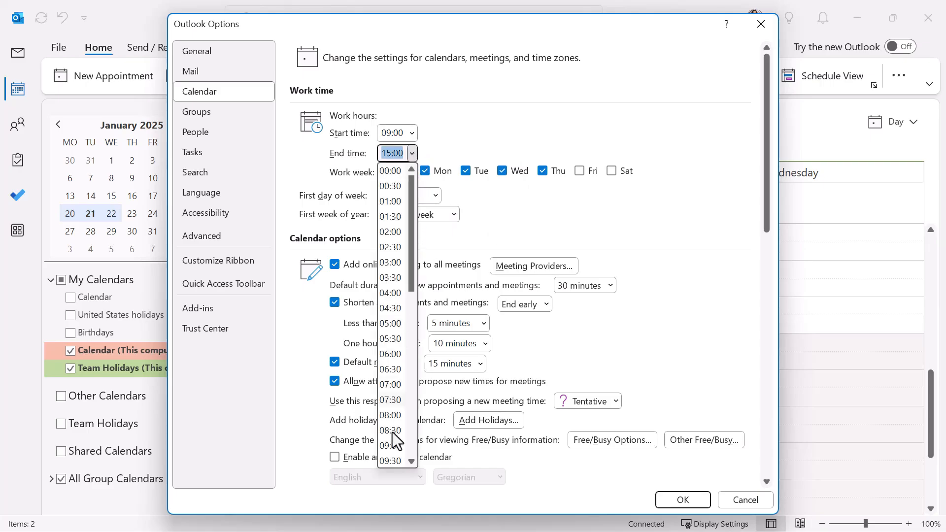
pyautogui.scroll(-9, 393, 436)
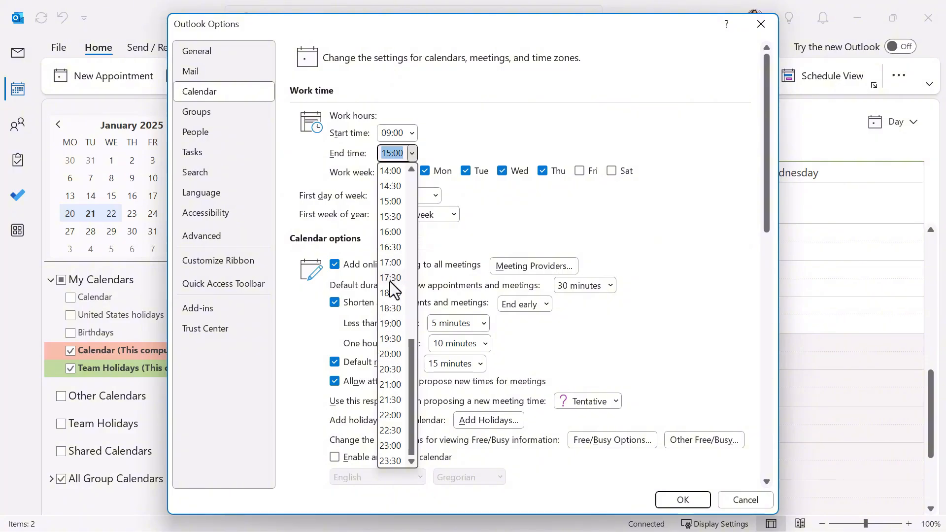
pyautogui.click(393, 295)
pyautogui.click(668, 498)
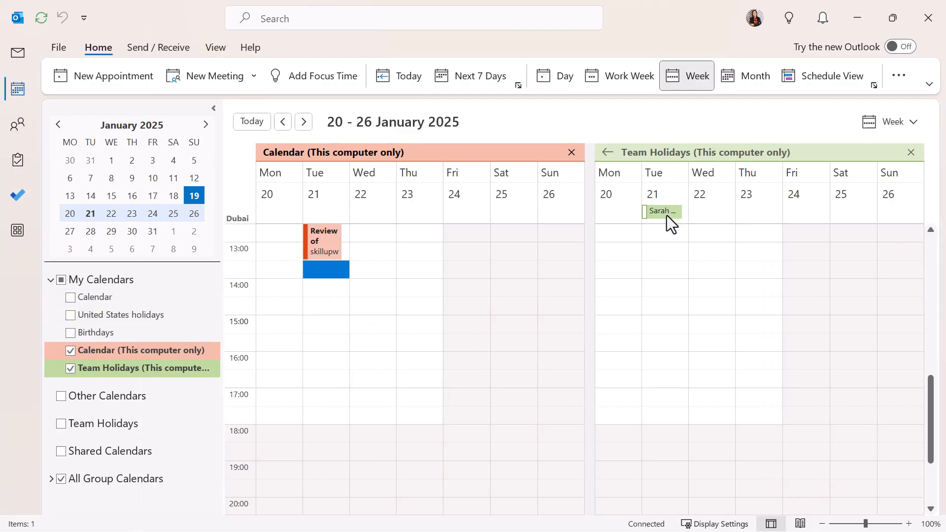
# Step: Overlay the Team Holidays calendar on Calendar (This computer only) in the week of 20 - 26 January 2025
pyautogui.moveTo(666, 215)
pyautogui.click(607, 153)
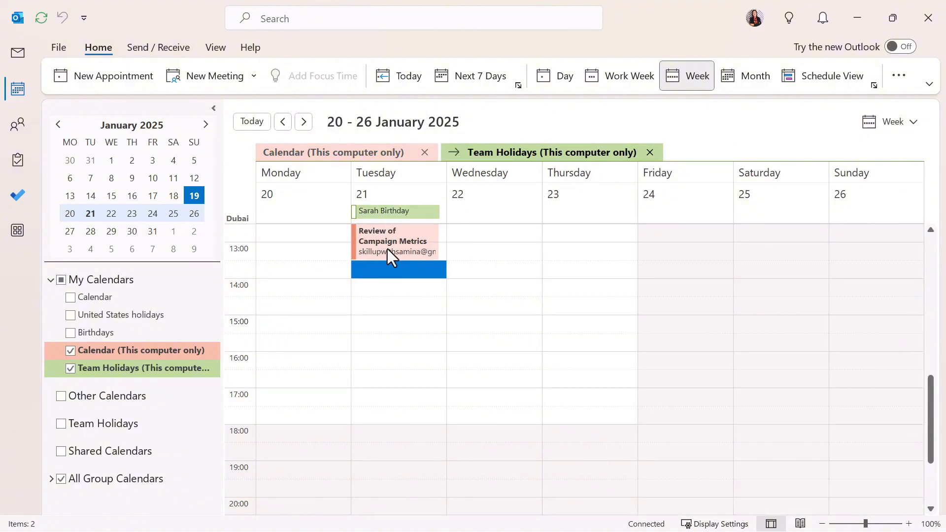
pyautogui.scroll(3, 401, 241)
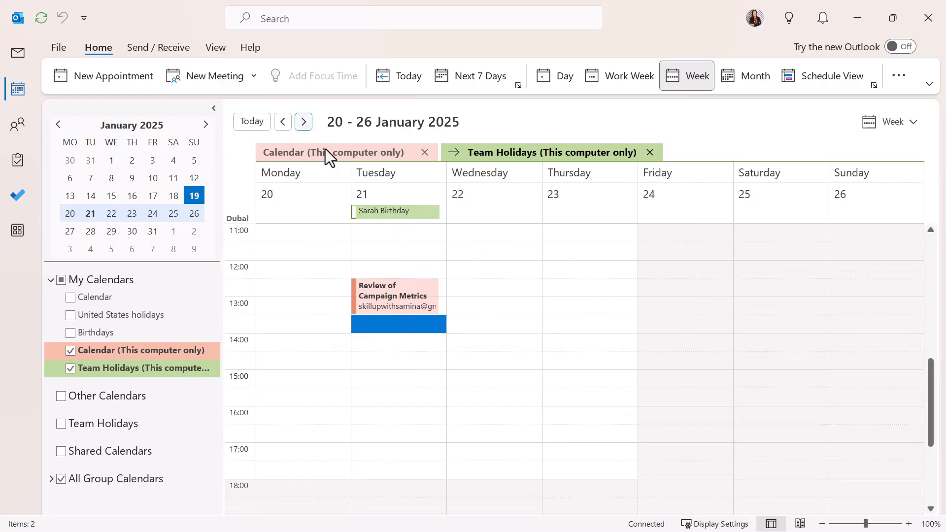
# Step: Return Team Holidays to side-by-side display and hide that calendar
pyautogui.click(453, 153)
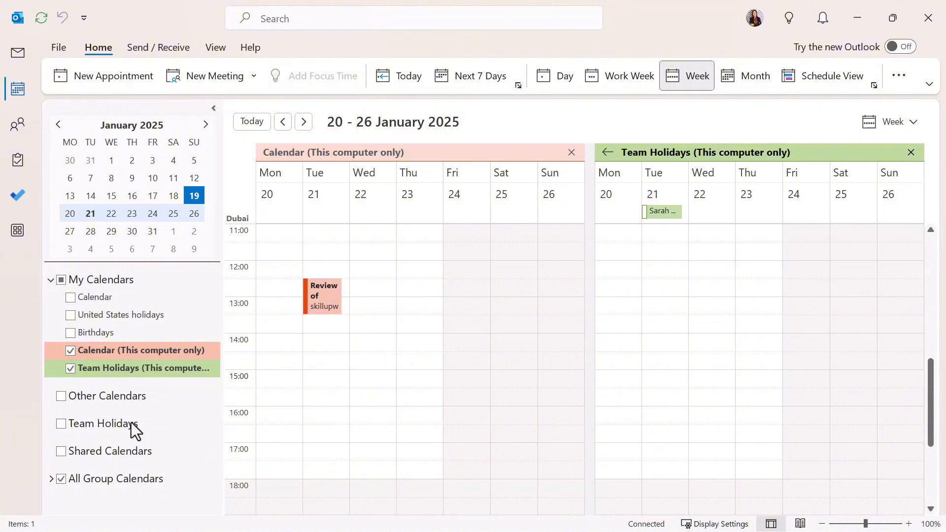
pyautogui.click(70, 368)
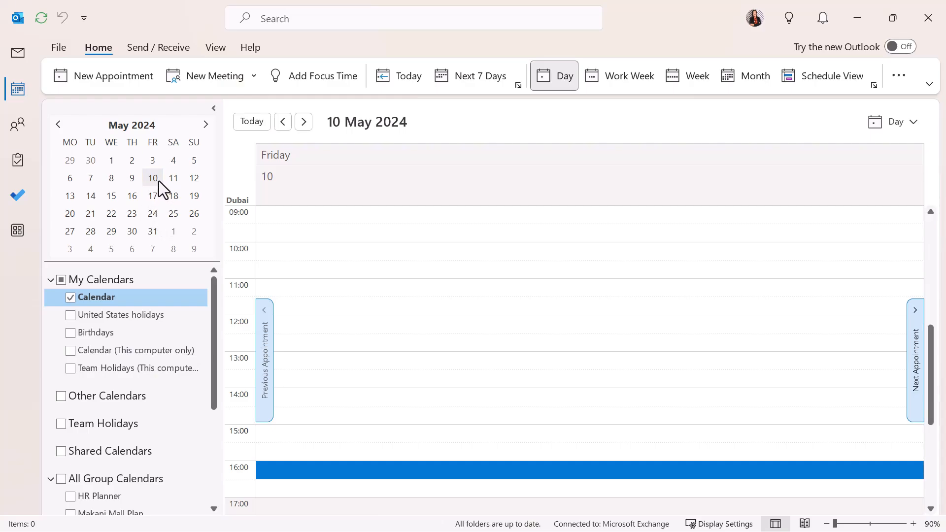
# Step: Display the non-adjacent days 10, 14 and 31 May 2024 side by side in the calendar
pyautogui.keyDown('ctrl'); pyautogui.click(93, 197); pyautogui.keyUp('ctrl')
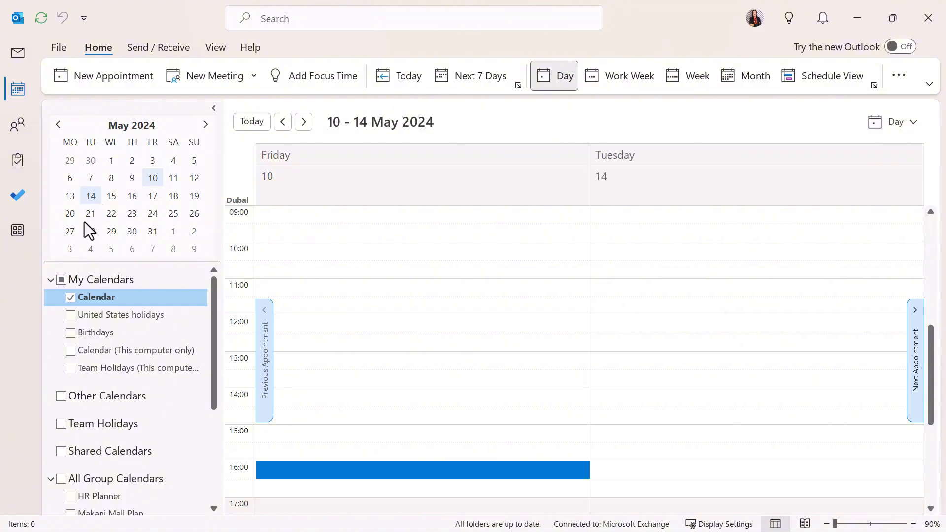
pyautogui.keyDown('ctrl'); pyautogui.click(150, 232); pyautogui.keyUp('ctrl')
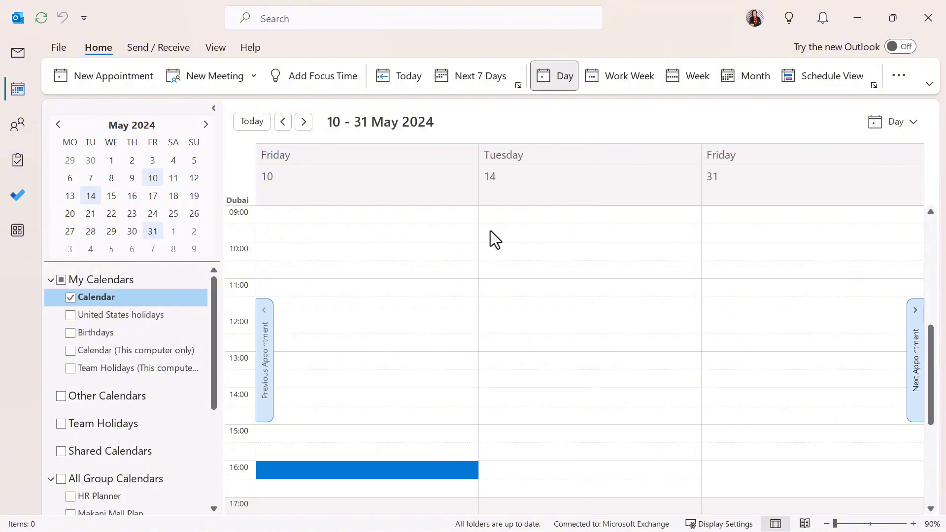
pyautogui.scroll(-5, 543, 305)
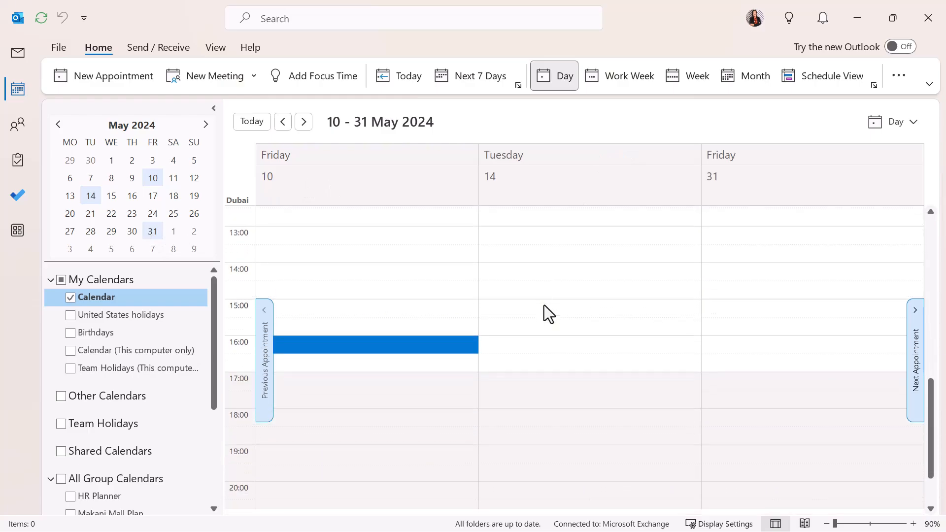
# Step: Display only the two weeks from 6 to 19 May 2024 in the calendar by selecting them in the date navigator
pyautogui.click(53, 180)
pyautogui.moveTo(54, 180); pyautogui.dragTo(55, 193)
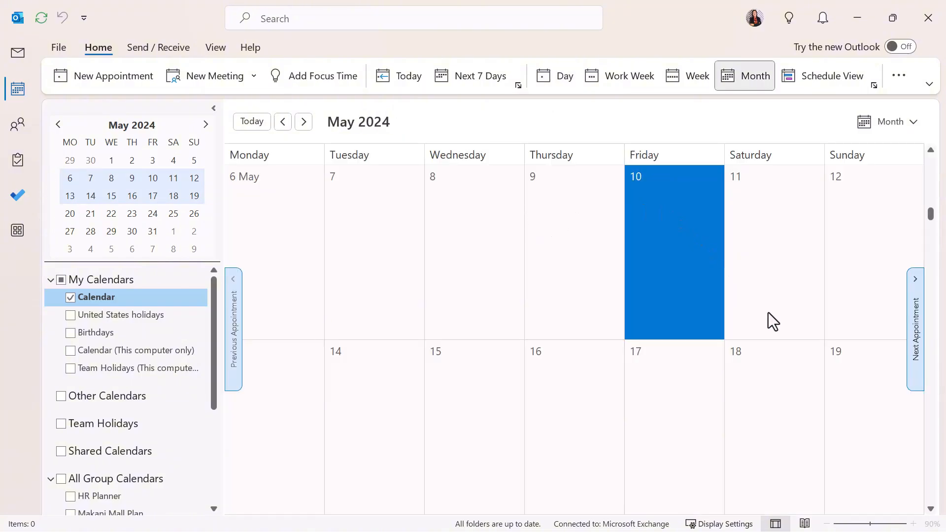
pyautogui.scroll(-1, 767, 312)
pyautogui.scroll(2, 657, 327)
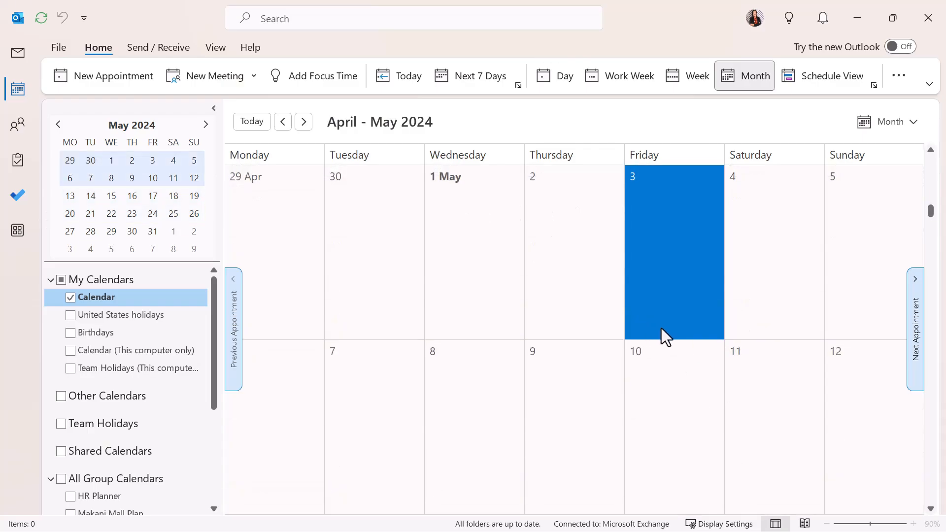
pyautogui.scroll(-1, 660, 326)
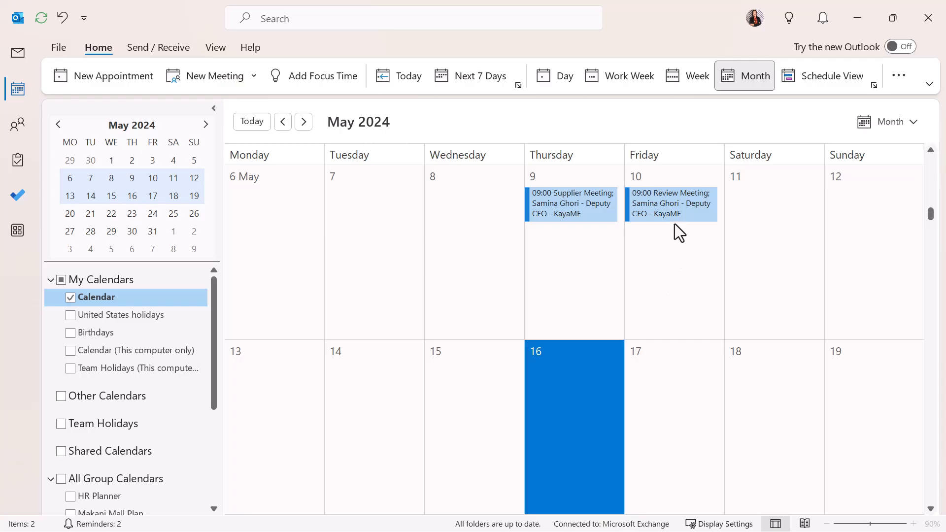
# Step: Assign the purple category to the 9 May Supplier Meeting and rename the category Supplier Meeting, leaving its shortcut key at (None)
pyautogui.rightClick(575, 207)
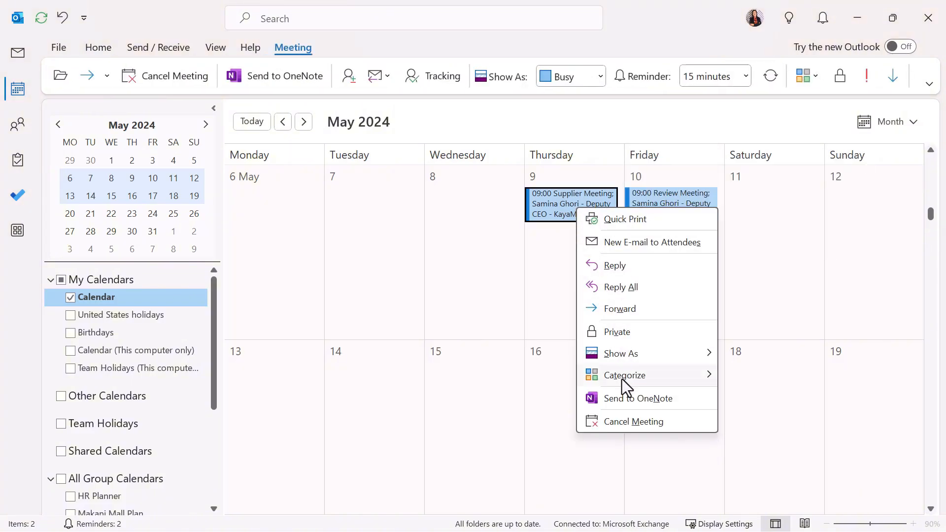
pyautogui.moveTo(623, 379)
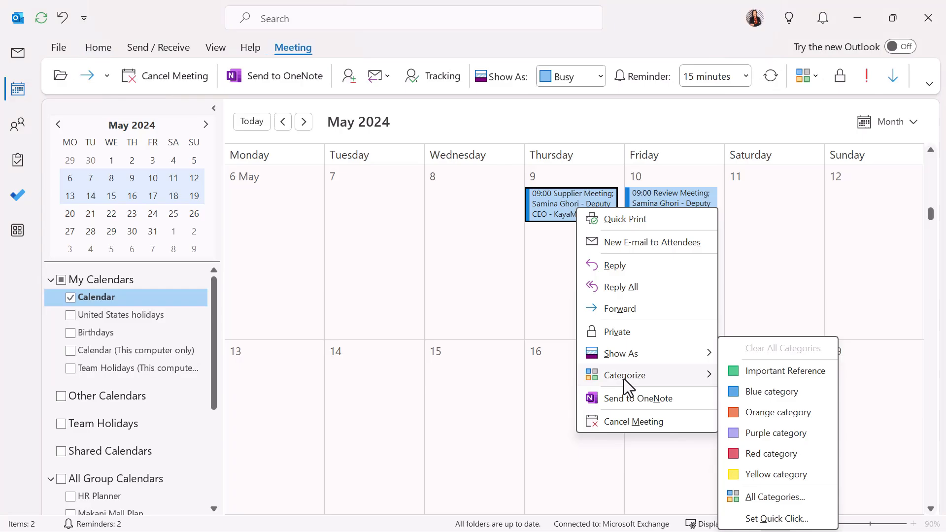
pyautogui.click(766, 439)
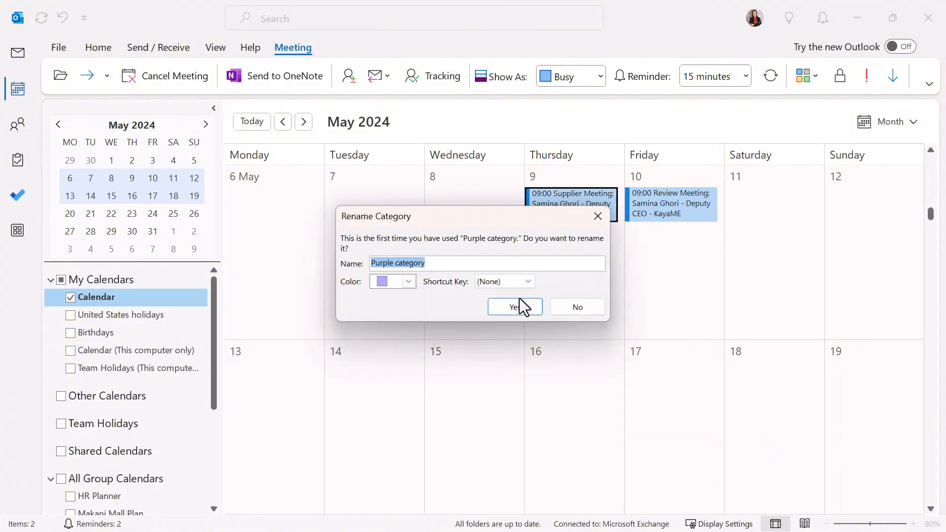
pyautogui.write('Su')
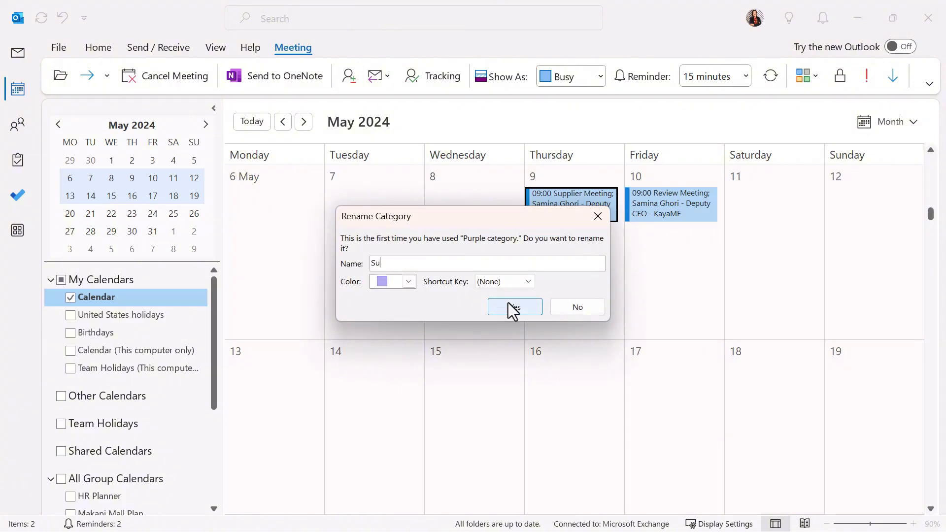
pyautogui.write('pplier Meeting')
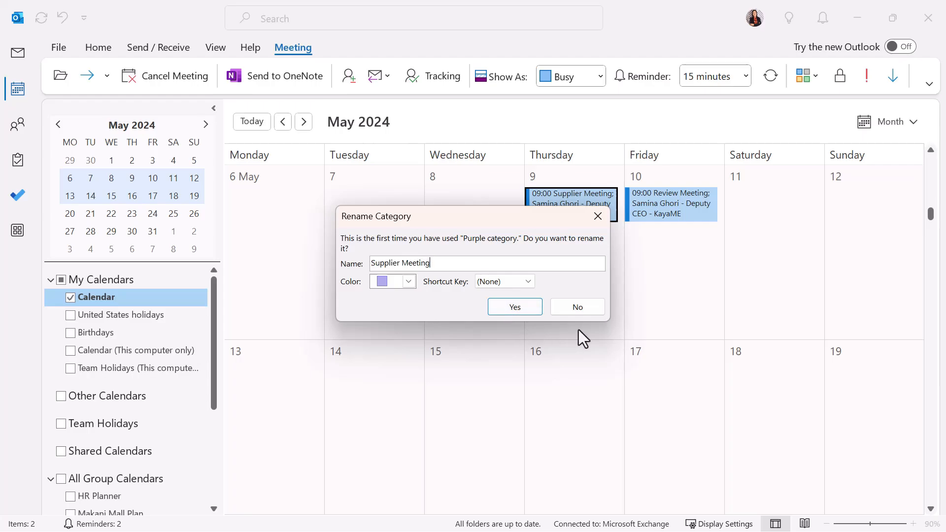
pyautogui.click(527, 282)
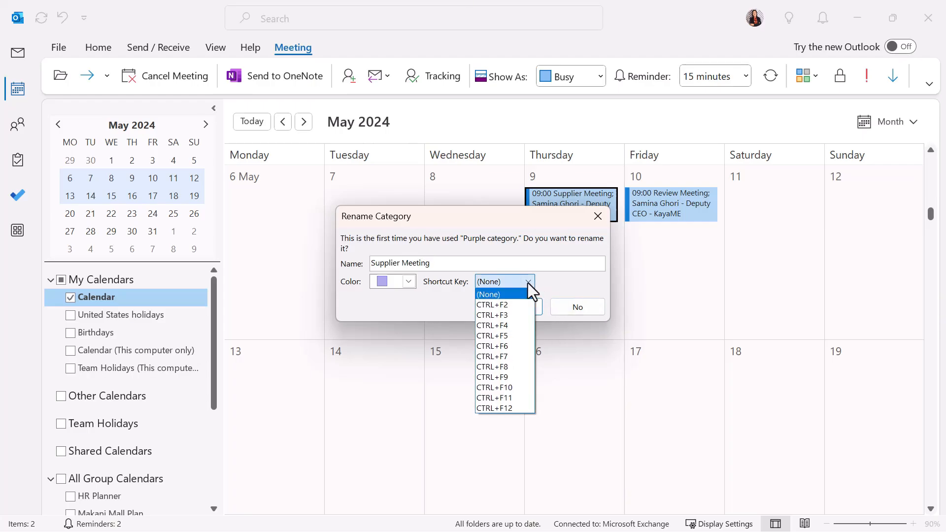
pyautogui.click(528, 283)
pyautogui.click(526, 305)
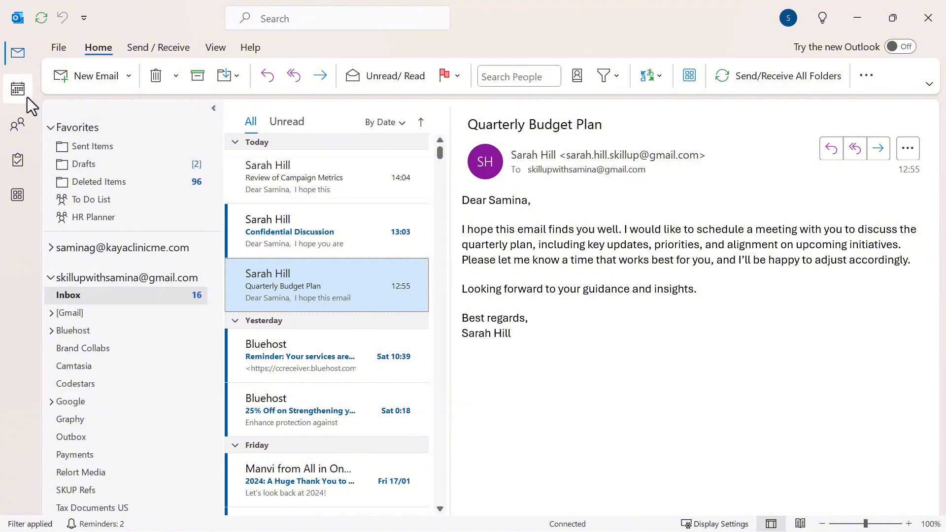
# Step: Dock the calendar peek beside the inbox messages and browse its upcoming appointments
pyautogui.moveTo(23, 95)
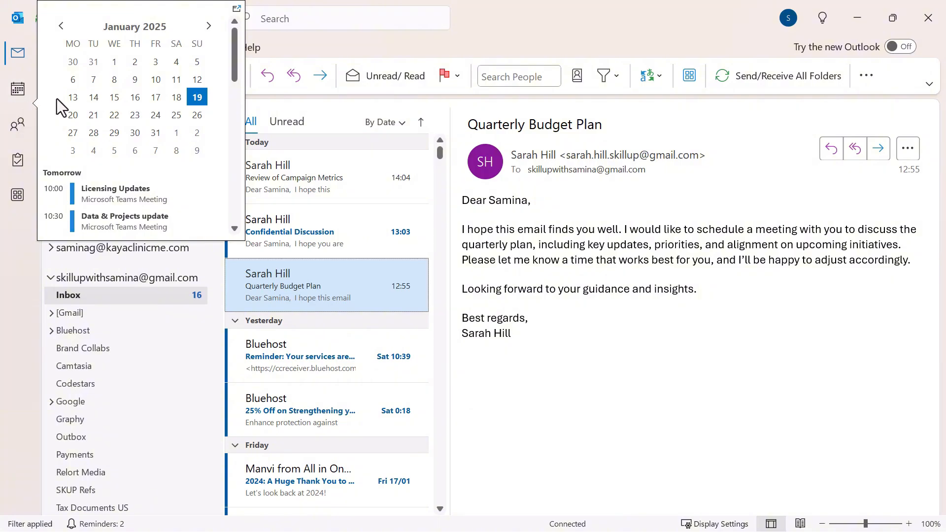
pyautogui.click(237, 10)
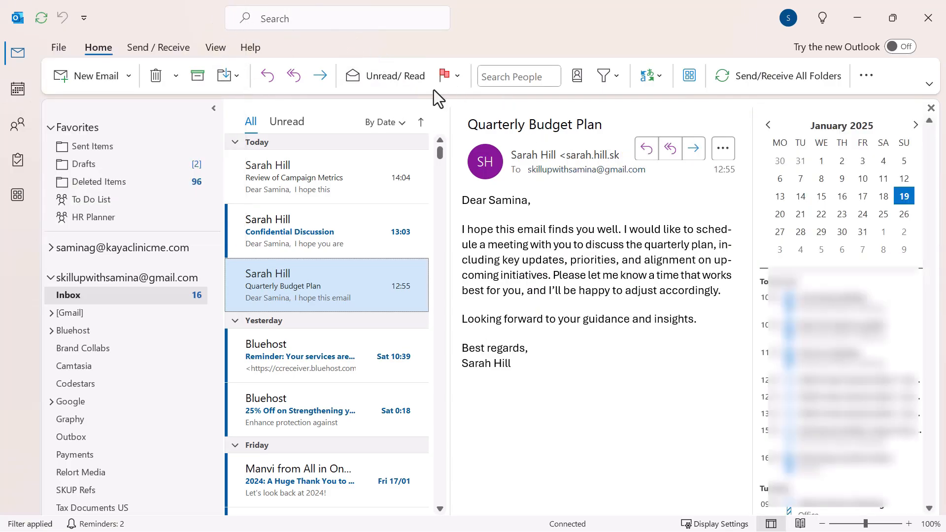
pyautogui.scroll(-5, 842, 377)
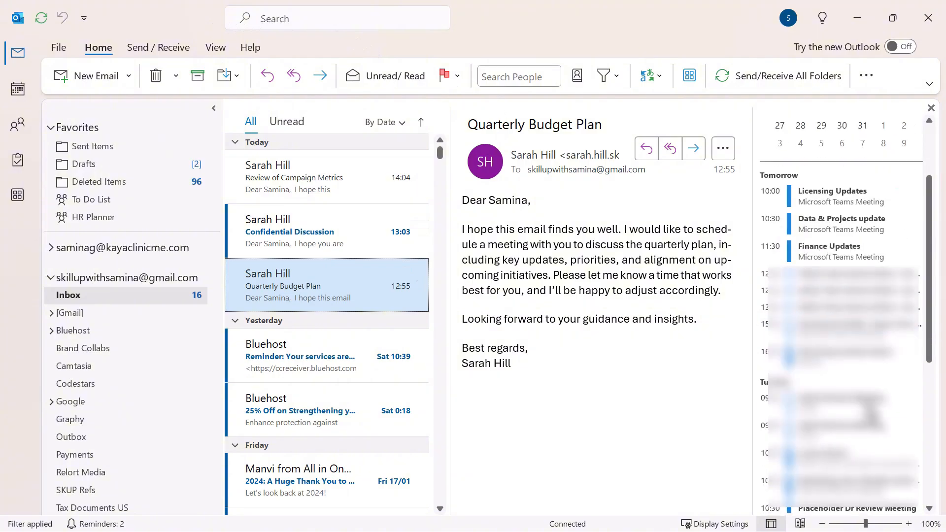
pyautogui.scroll(3, 860, 303)
pyautogui.scroll(3, 860, 303)
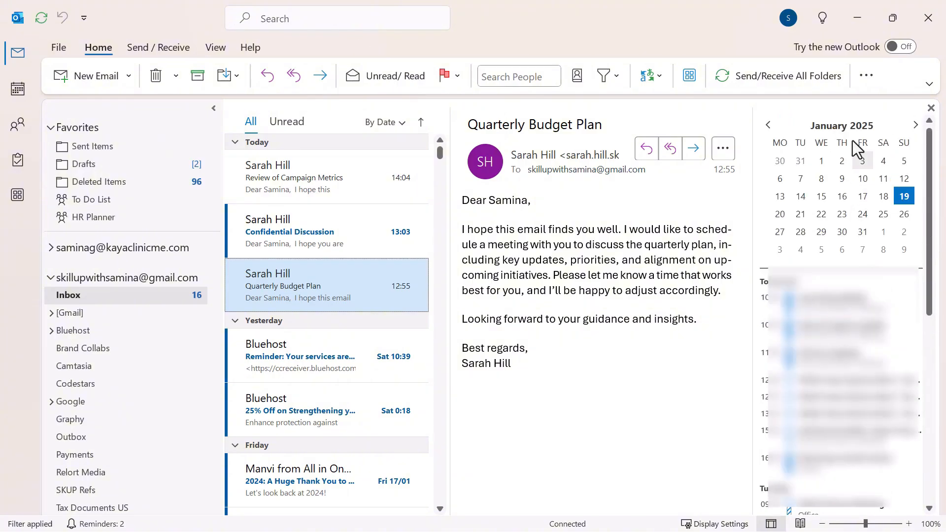
pyautogui.rightClick(18, 91)
pyautogui.click(75, 103)
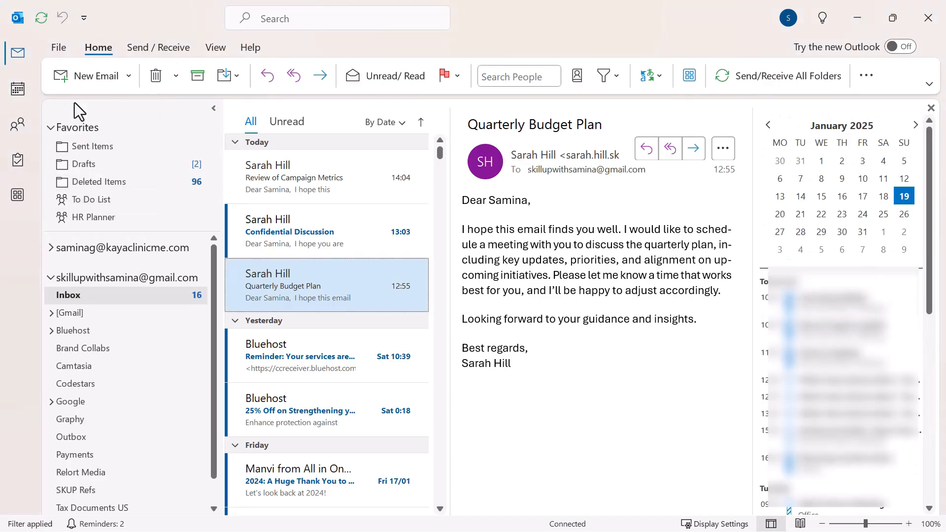